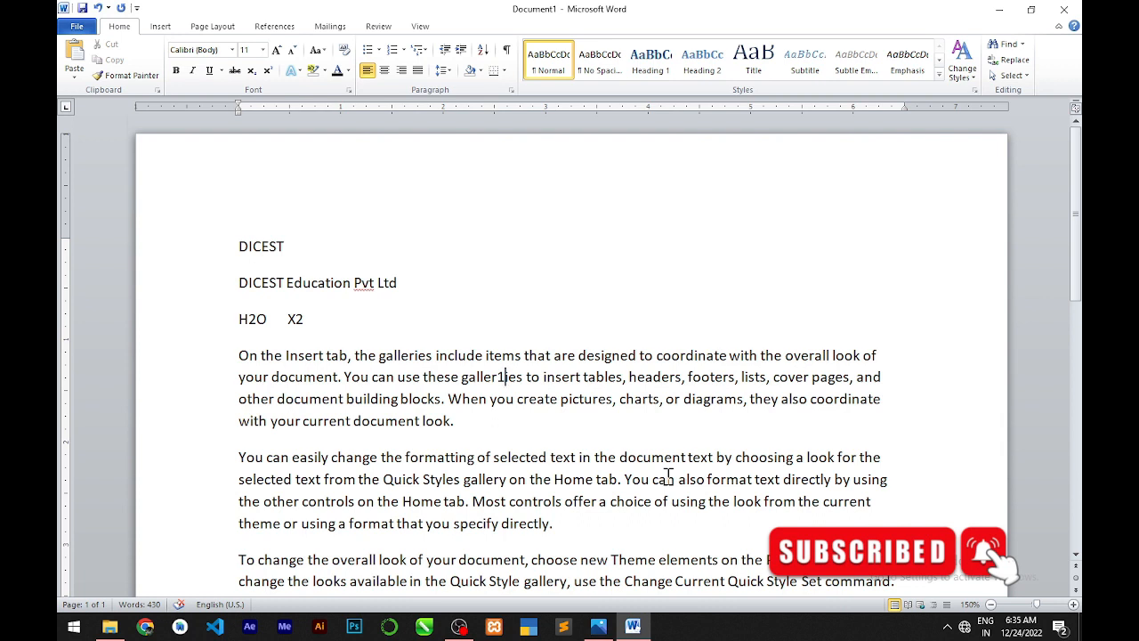
- Replace the whole document with six paragraphs of sample text generated by =rand(6)
key("ctrl+a")
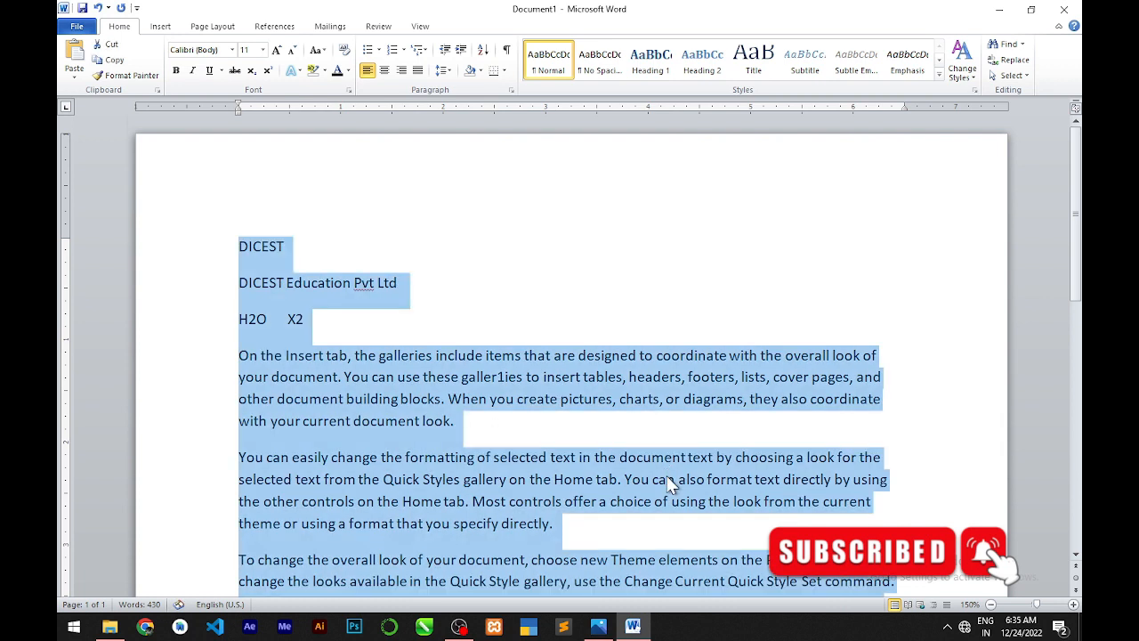
key("Delete")
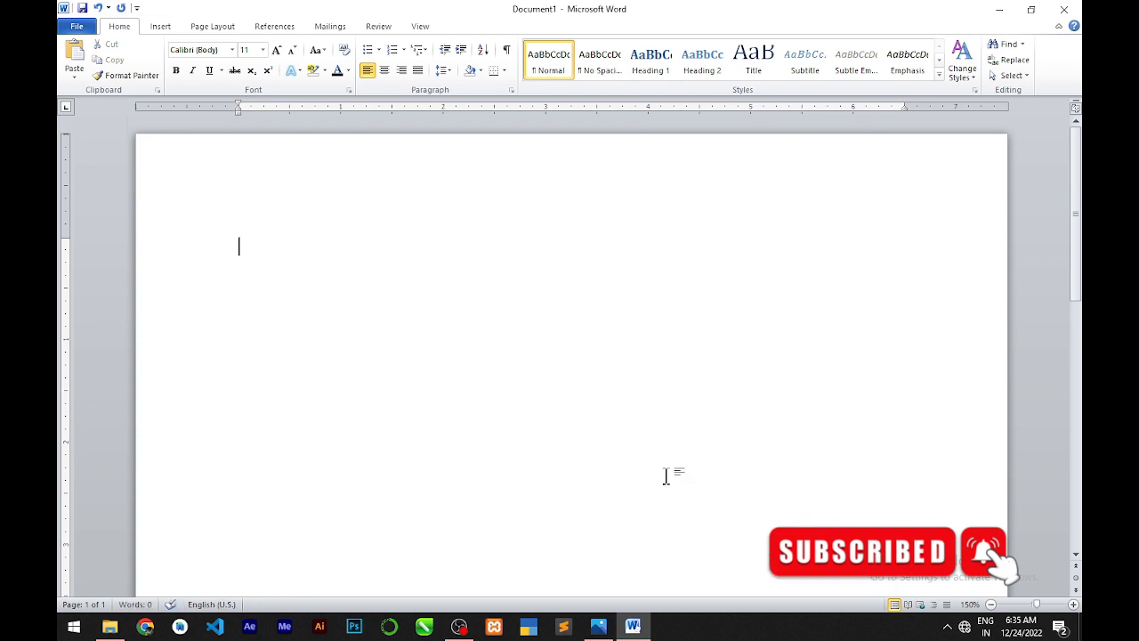
type("=ran(6")
key("BackSpace")
type("d(6)")
key("Return")
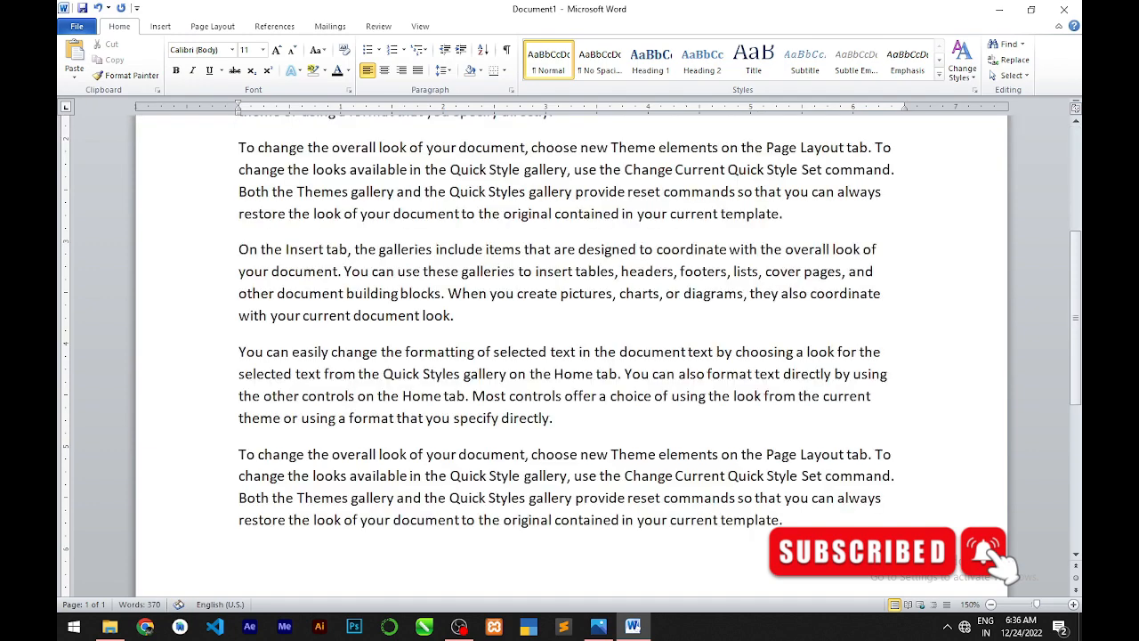
scroll(682, 364, "up", 5)
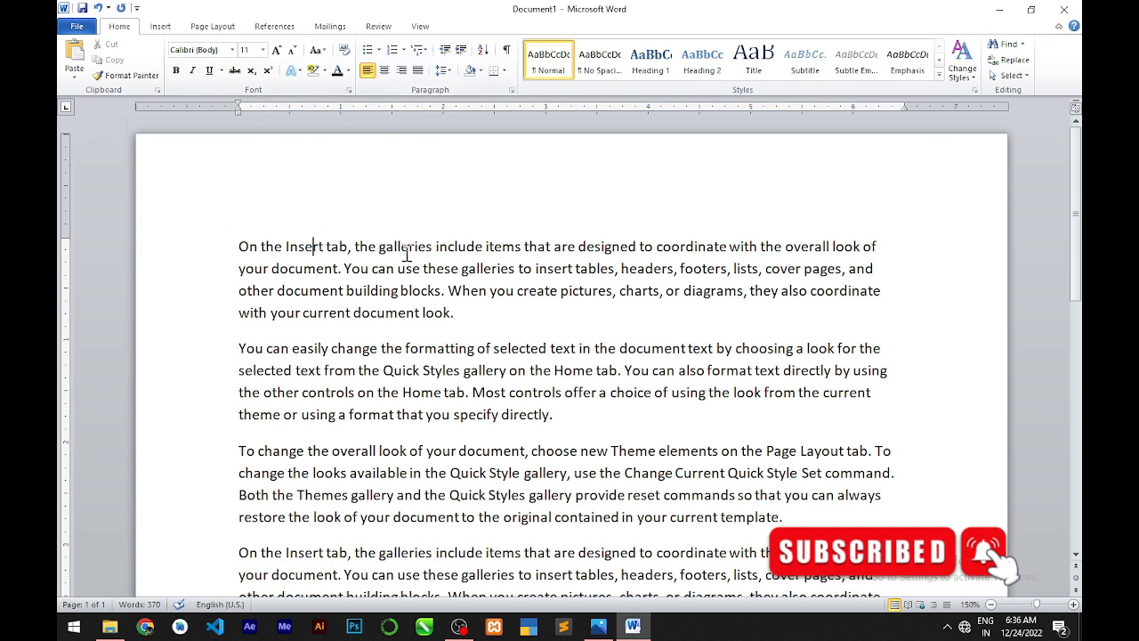
left_click_drag(419, 246, 471, 249)
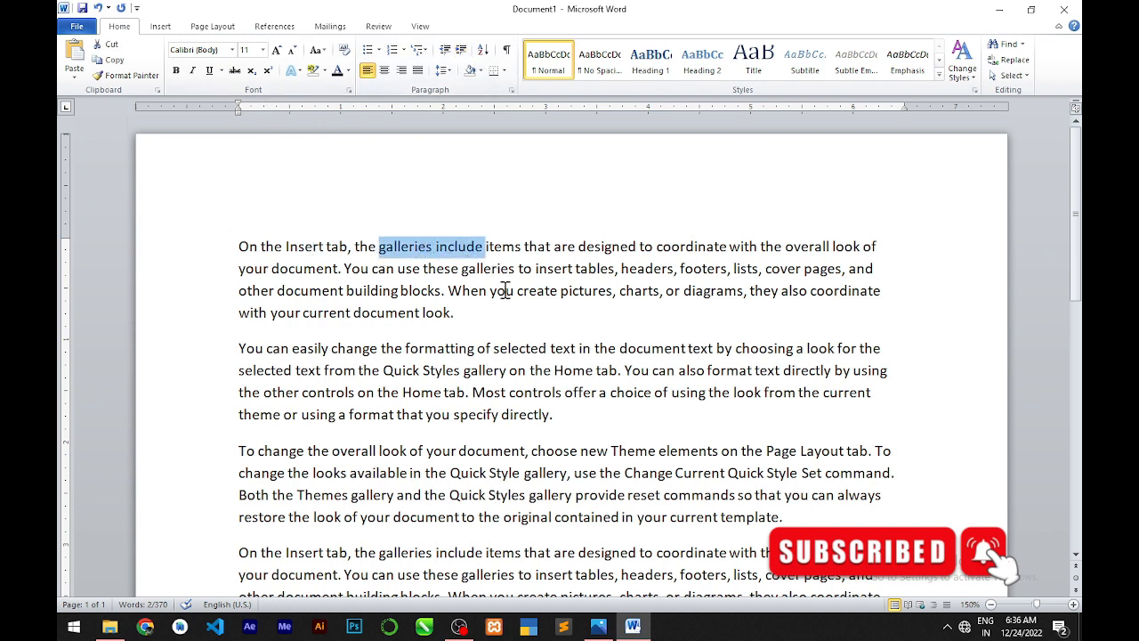
left_click(582, 283)
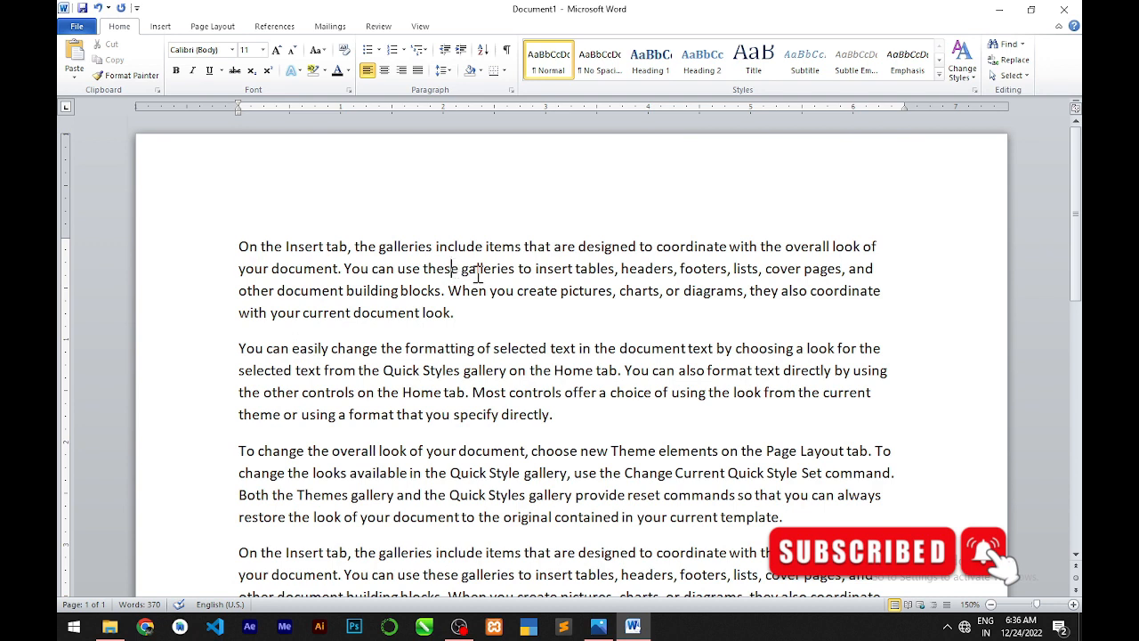
left_click_drag(460, 316, 240, 260)
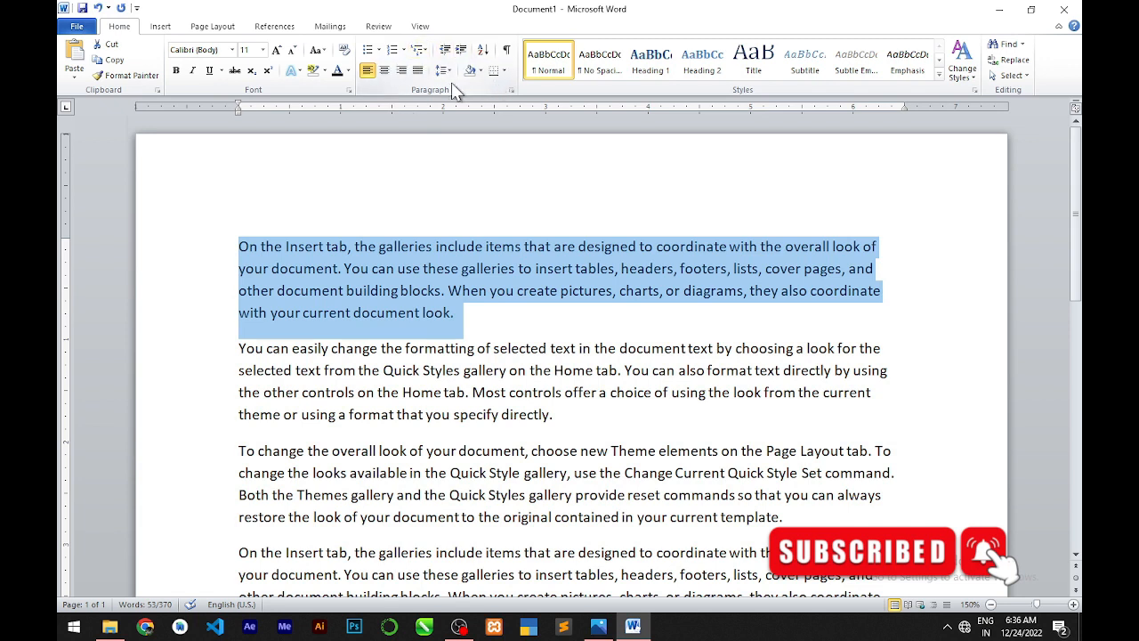
left_click(509, 272)
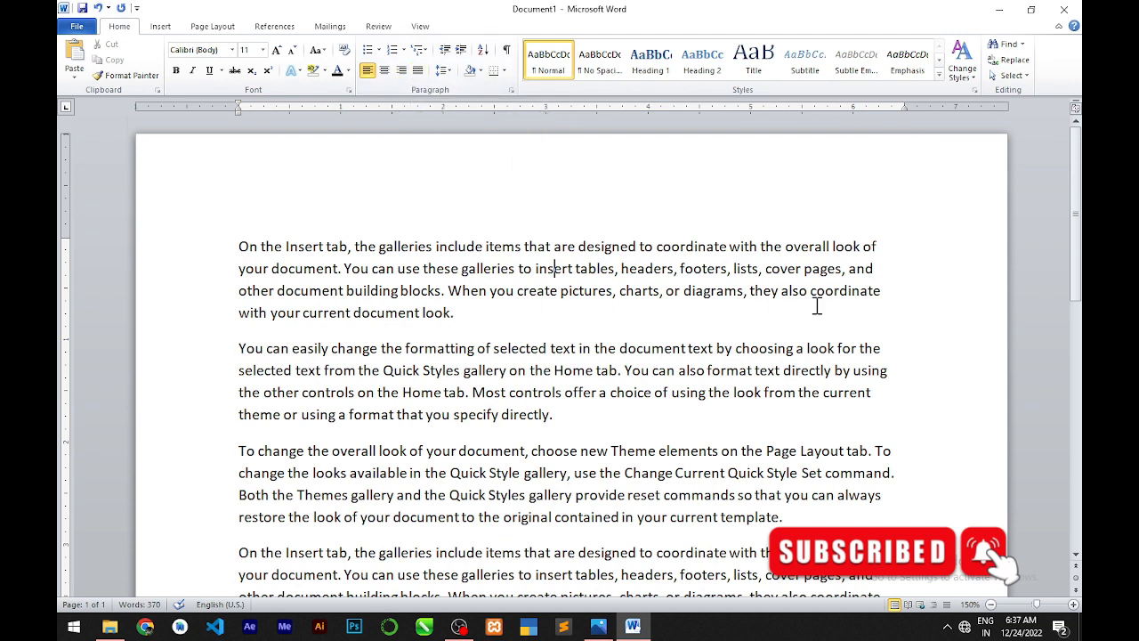
left_click_drag(238, 248, 477, 308)
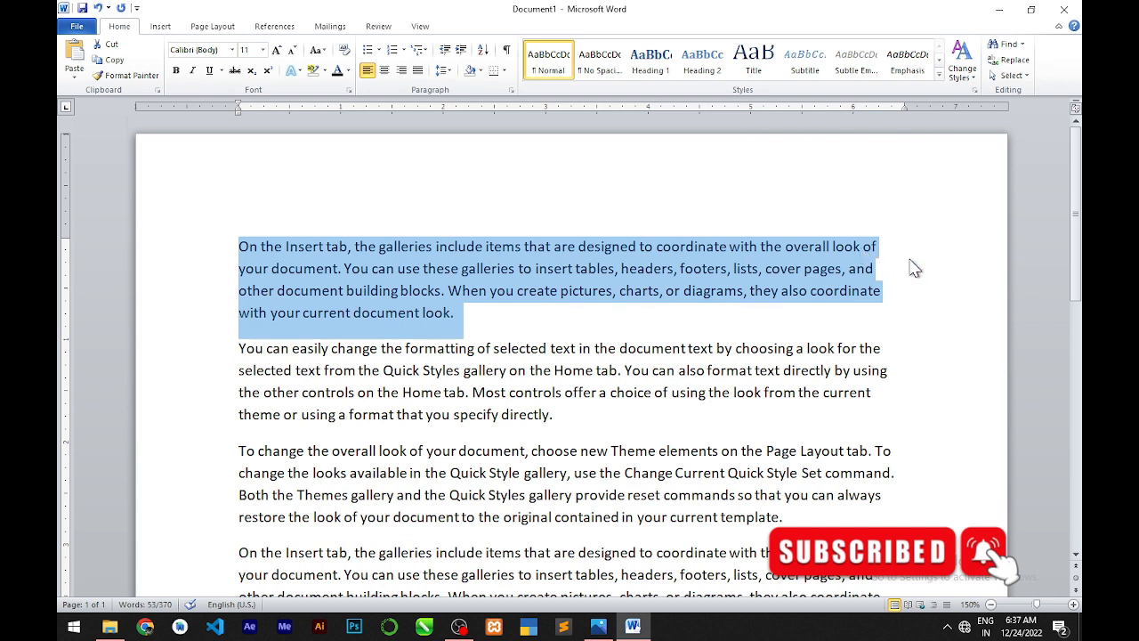
left_click(270, 401)
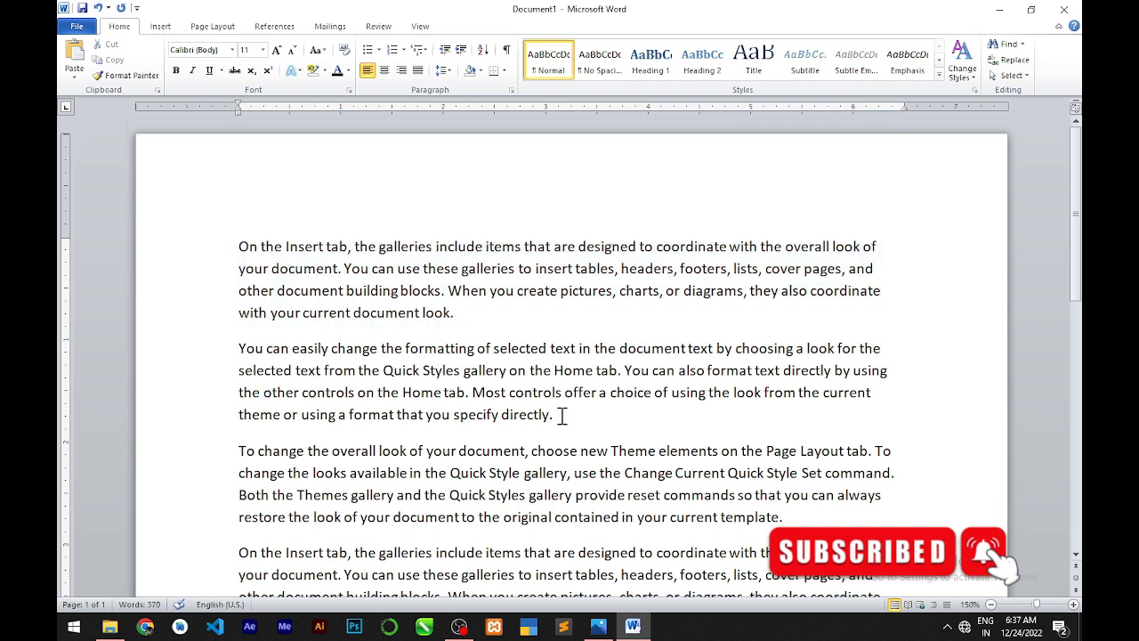
left_click_drag(557, 415, 240, 350)
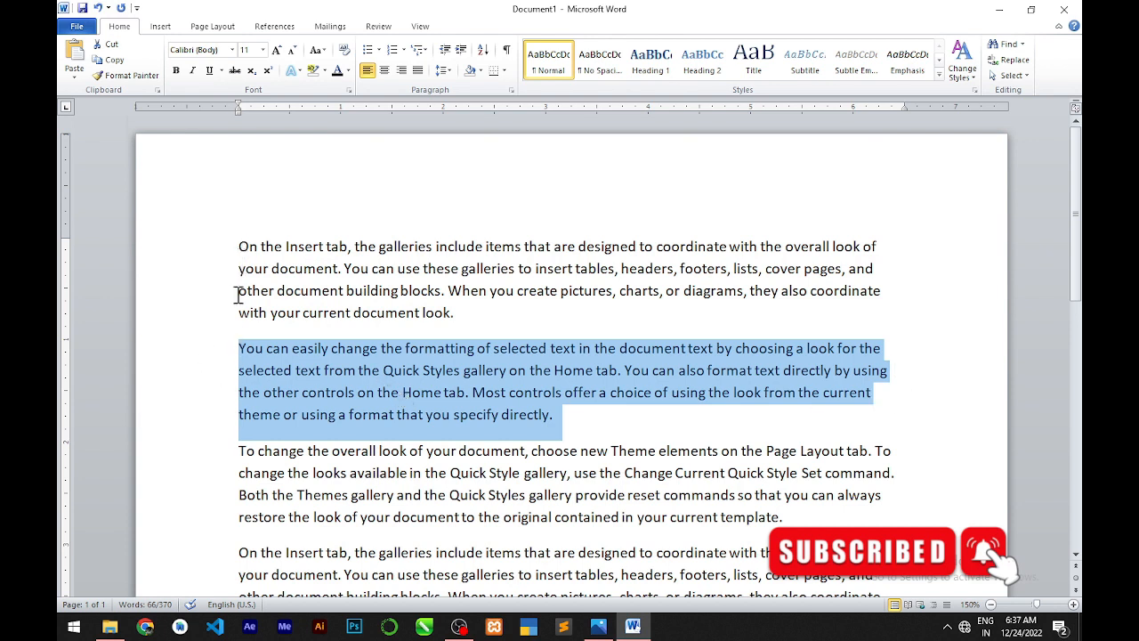
left_click(251, 392)
left_click_drag(468, 313, 239, 245)
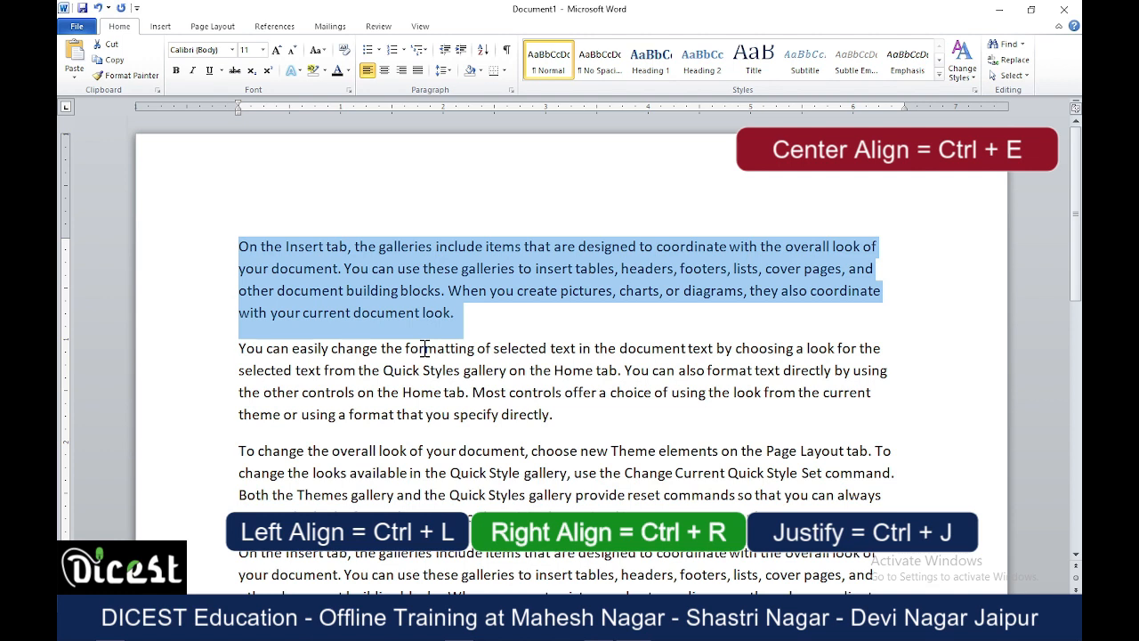
left_click(331, 319)
left_click_drag(242, 246, 478, 308)
left_click(441, 292)
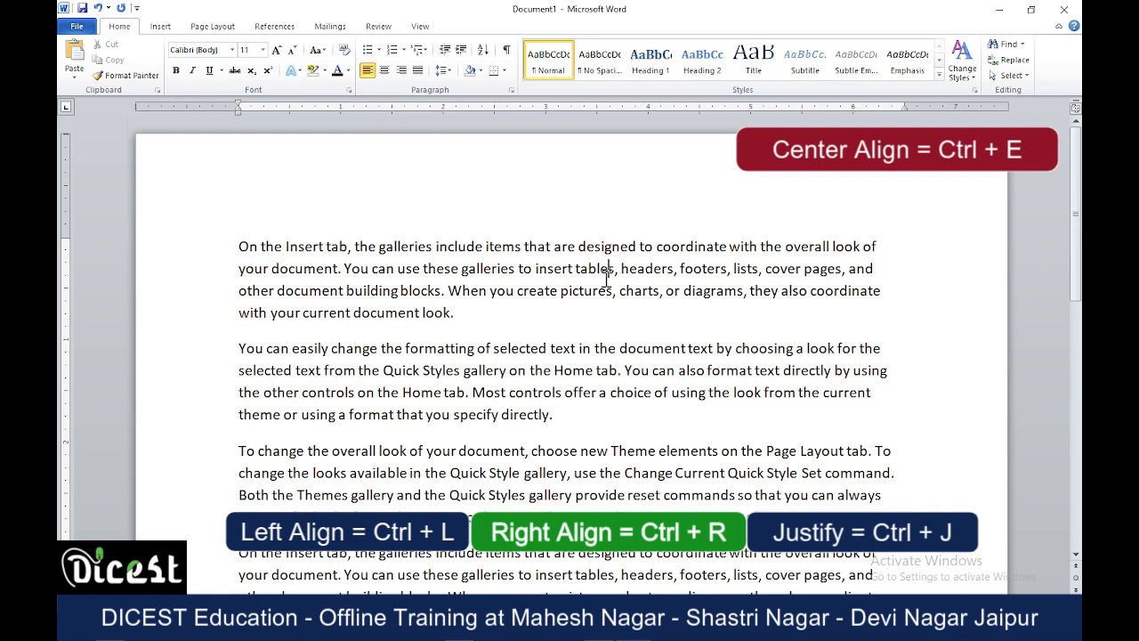
- Right-align the first paragraph, which begins "On the Insert tab"
left_click(579, 249)
left_click(404, 75)
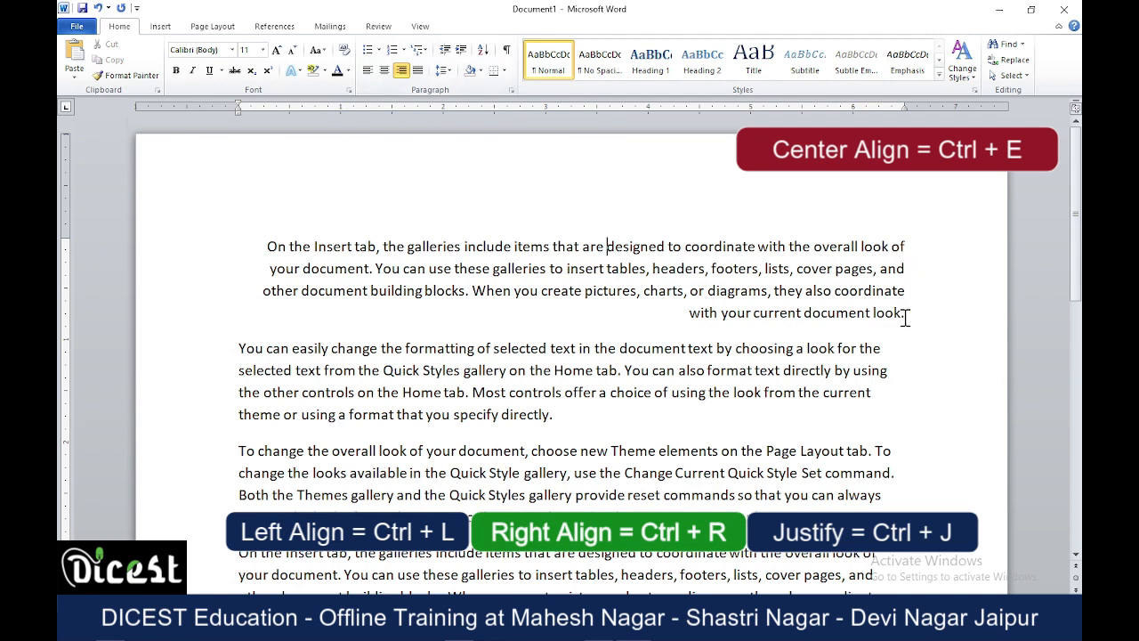
left_click_drag(904, 315, 246, 247)
left_click(456, 348)
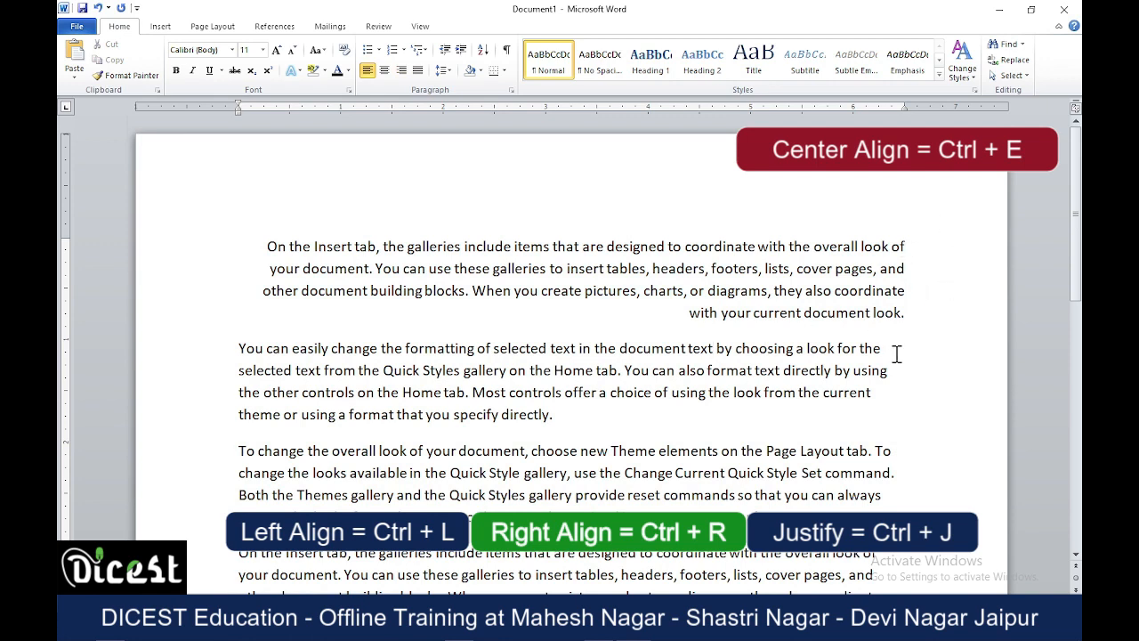
- Right-align the second paragraph, which begins "You can easily change the formatting"
left_click_drag(688, 348, 727, 348)
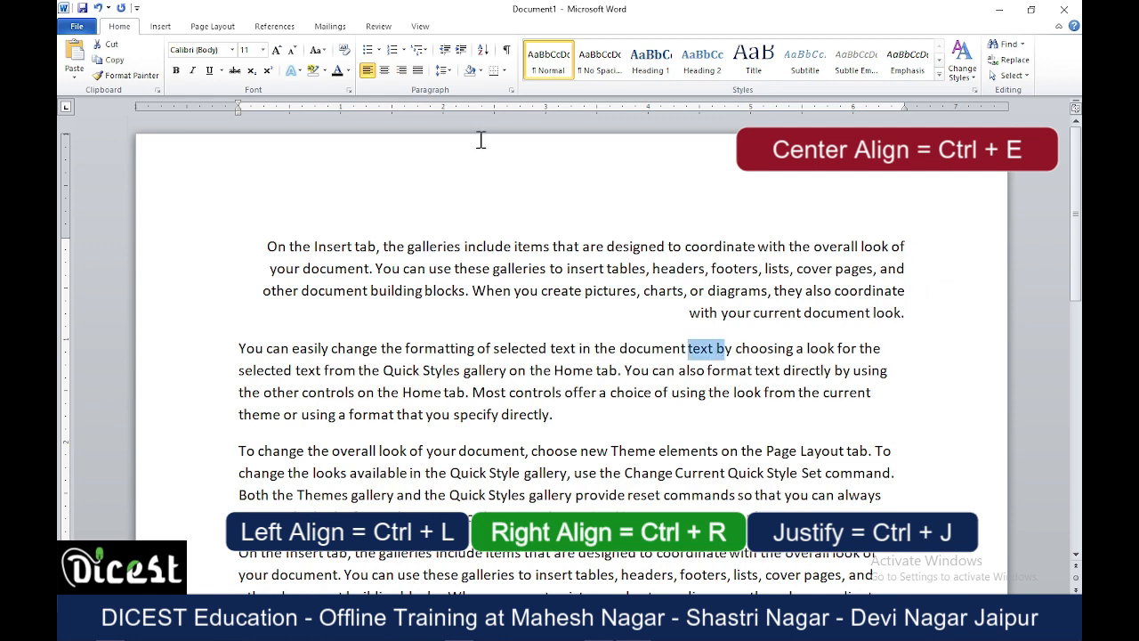
left_click(481, 393)
left_click(401, 70)
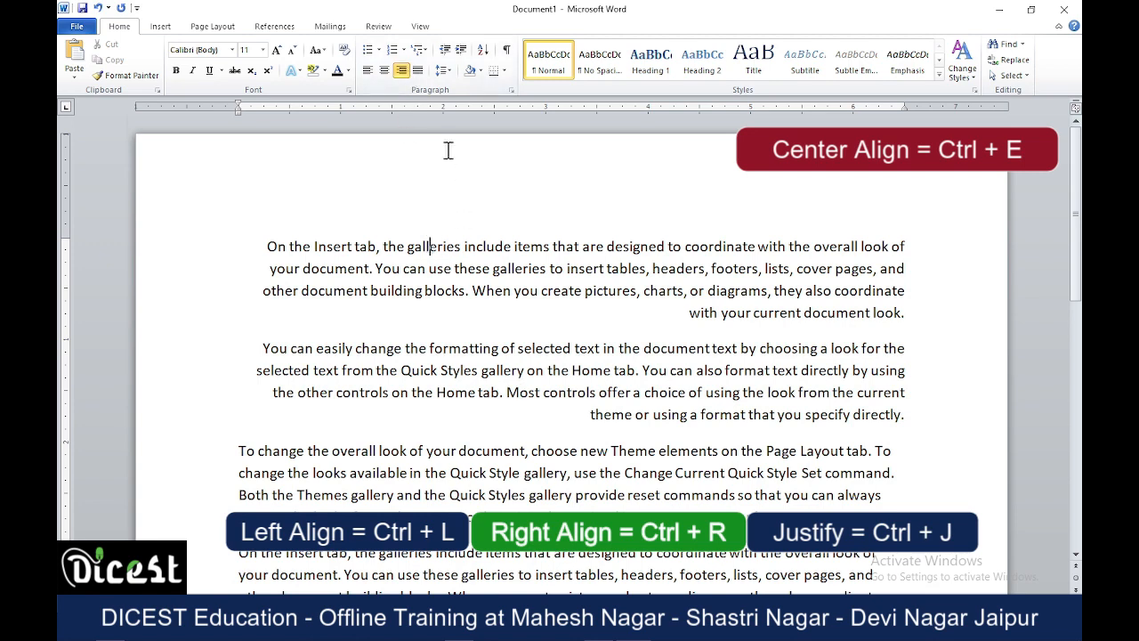
- Justify the first paragraph so it lines up with both margins
left_click(418, 71)
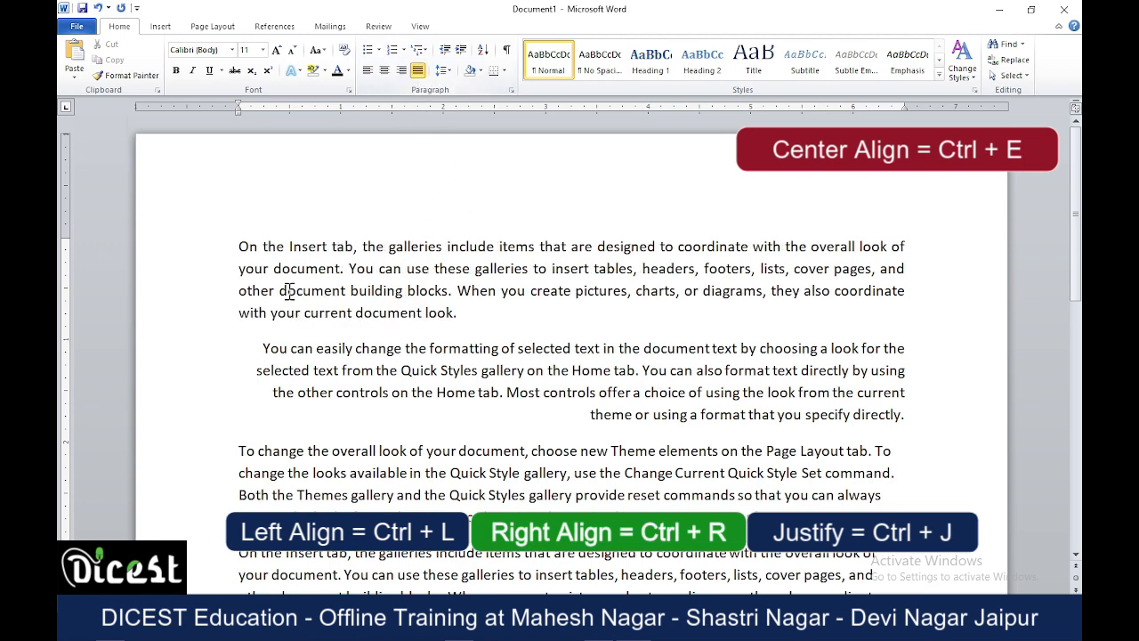
left_click_drag(239, 249, 459, 314)
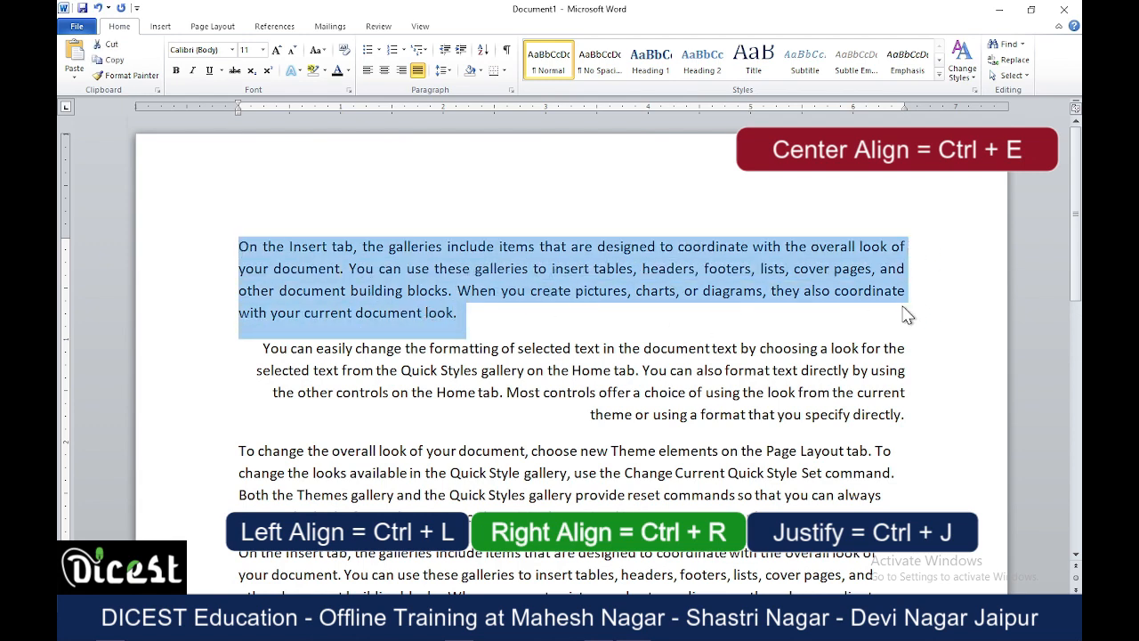
left_click(335, 392)
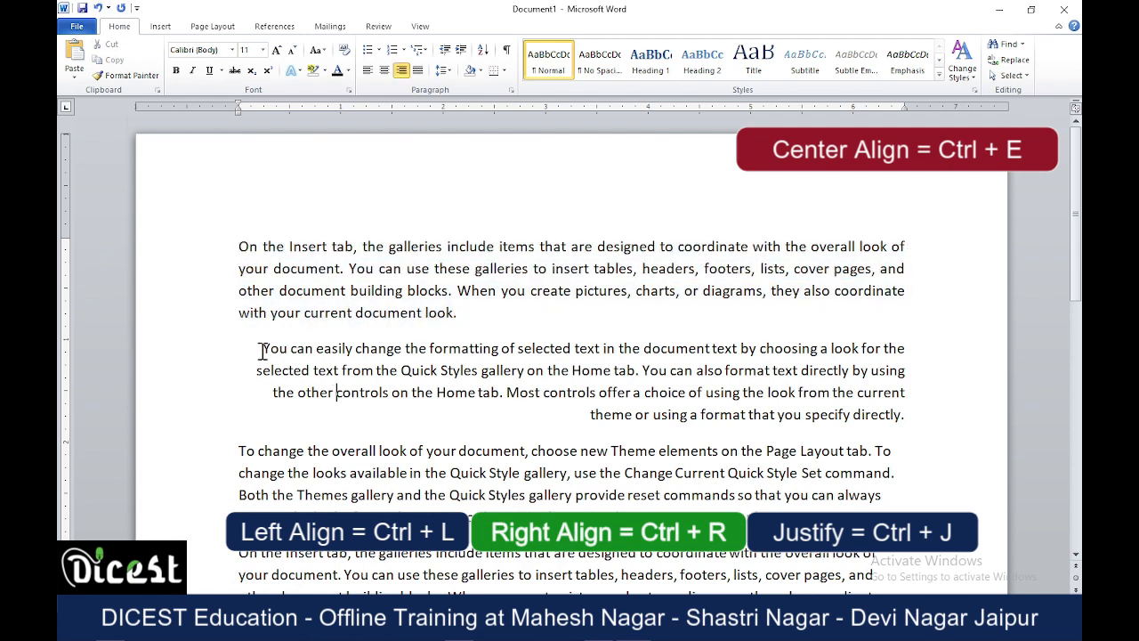
- Justify the second paragraph, which begins "You can easily change the formatting"
left_click_drag(263, 349, 906, 420)
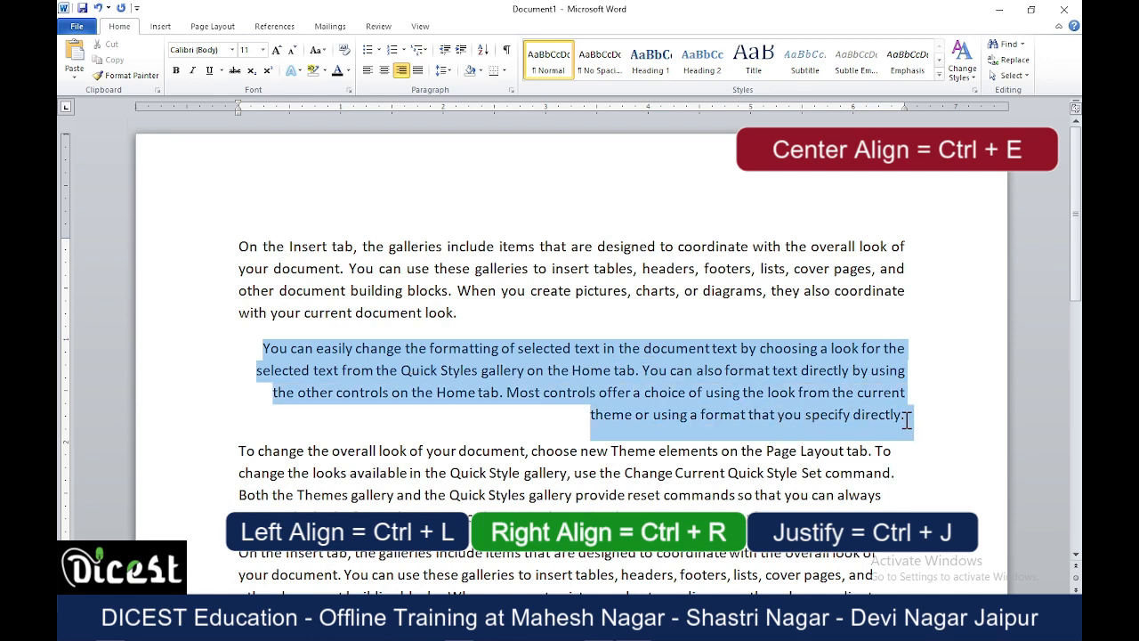
left_click(417, 71)
left_click(481, 349)
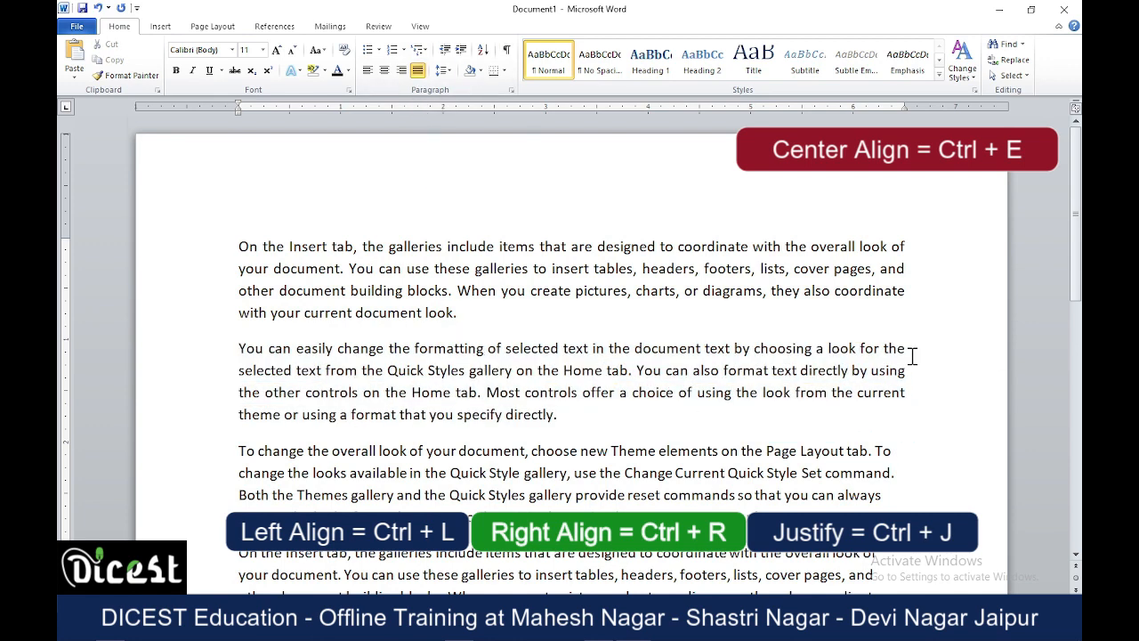
- Try right and center alignment on the first paragraph, and finish with it left-aligned
left_click(642, 268)
left_click(402, 71)
left_click(379, 69)
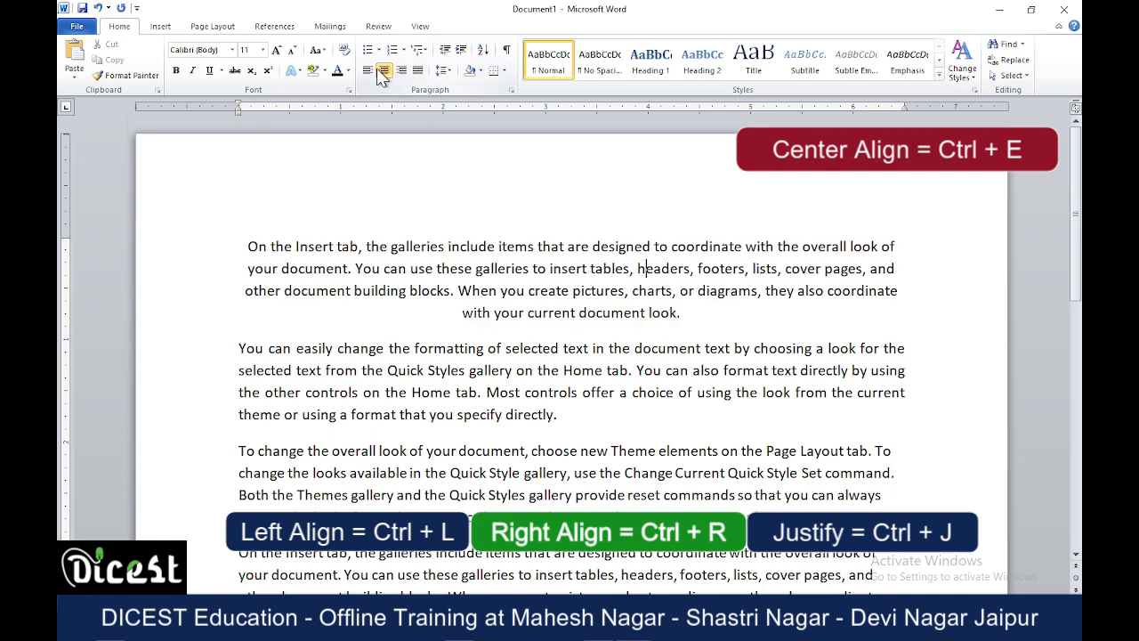
left_click(368, 69)
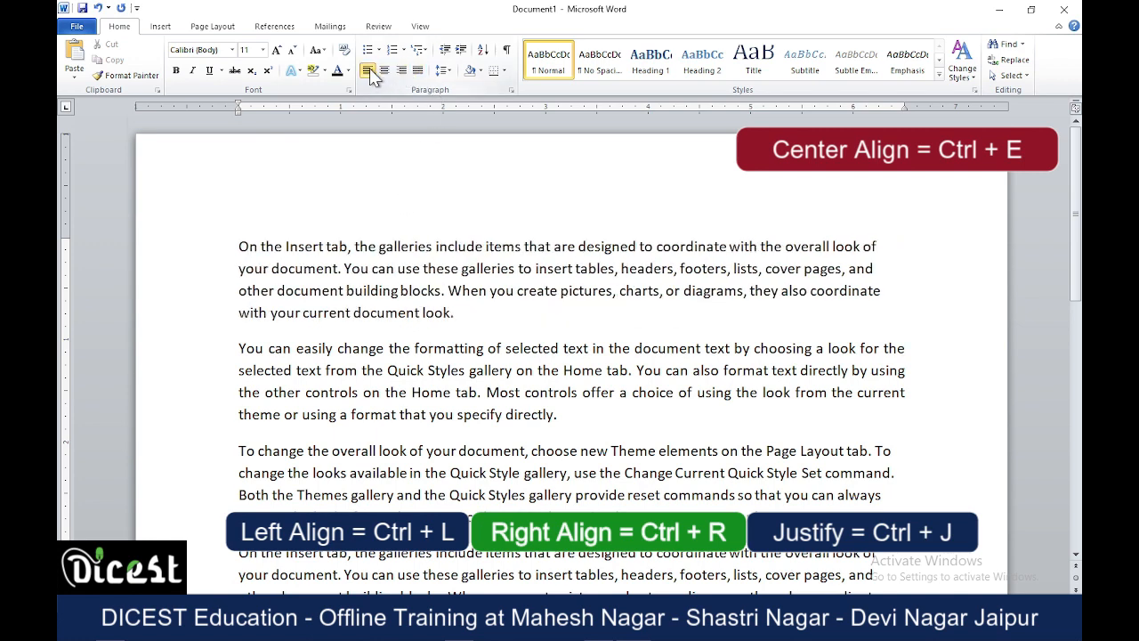
- Add the heading "DICEST Education Pvt LTd" on its own line above the first paragraph and center it
left_click(245, 248)
key("Return")
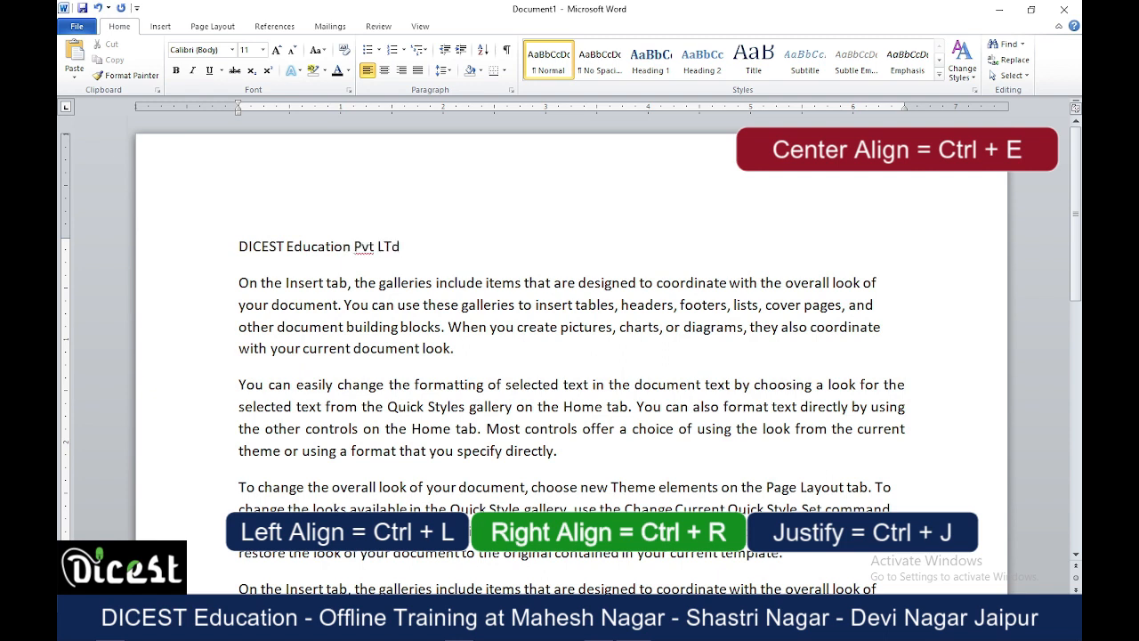
left_click(388, 74)
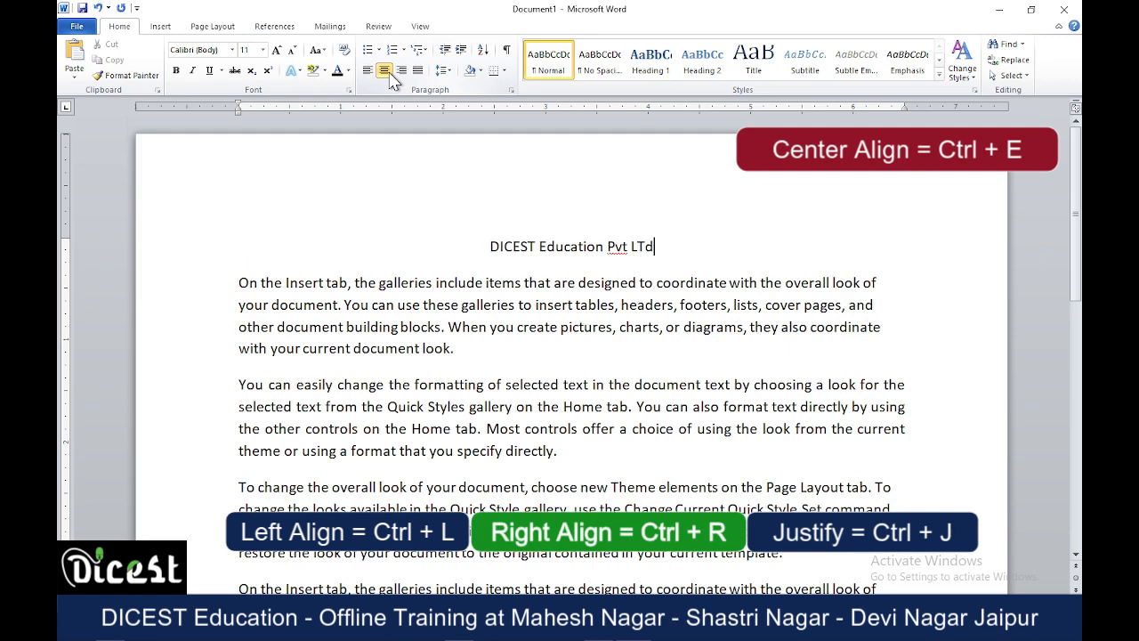
- Enlarge the font of the "DICEST Education Pvt LTd" heading to 36 pt
left_click_drag(666, 246, 515, 227)
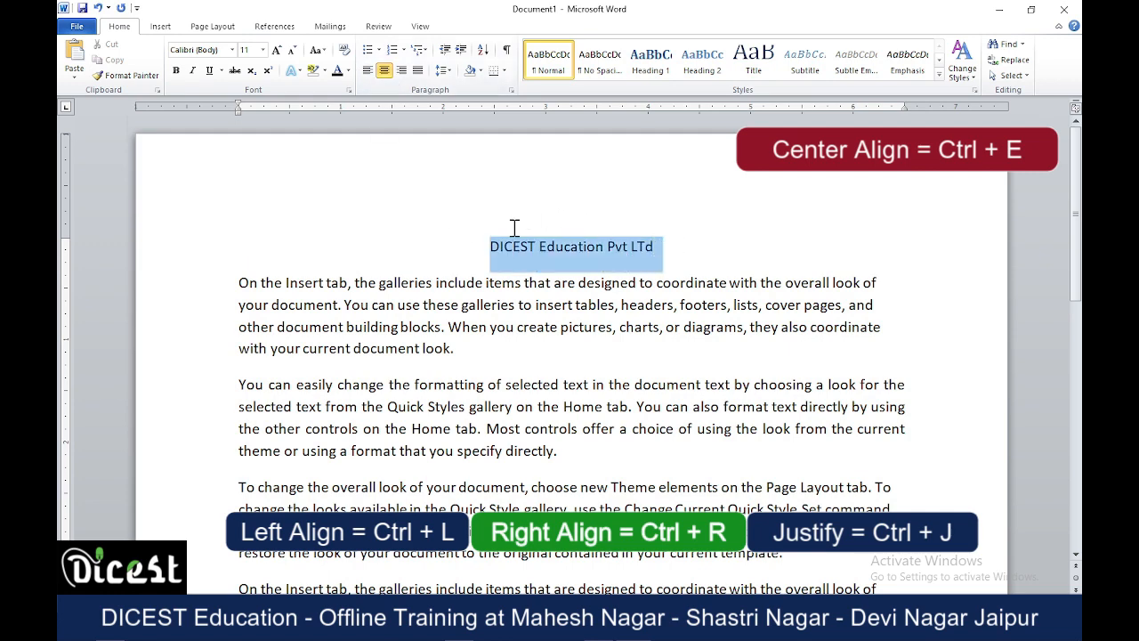
left_click(278, 49)
left_click(277, 50)
left_click(278, 50)
left_click(277, 50)
left_click(278, 50)
left_click(278, 50)
left_click(278, 50)
left_click(278, 50)
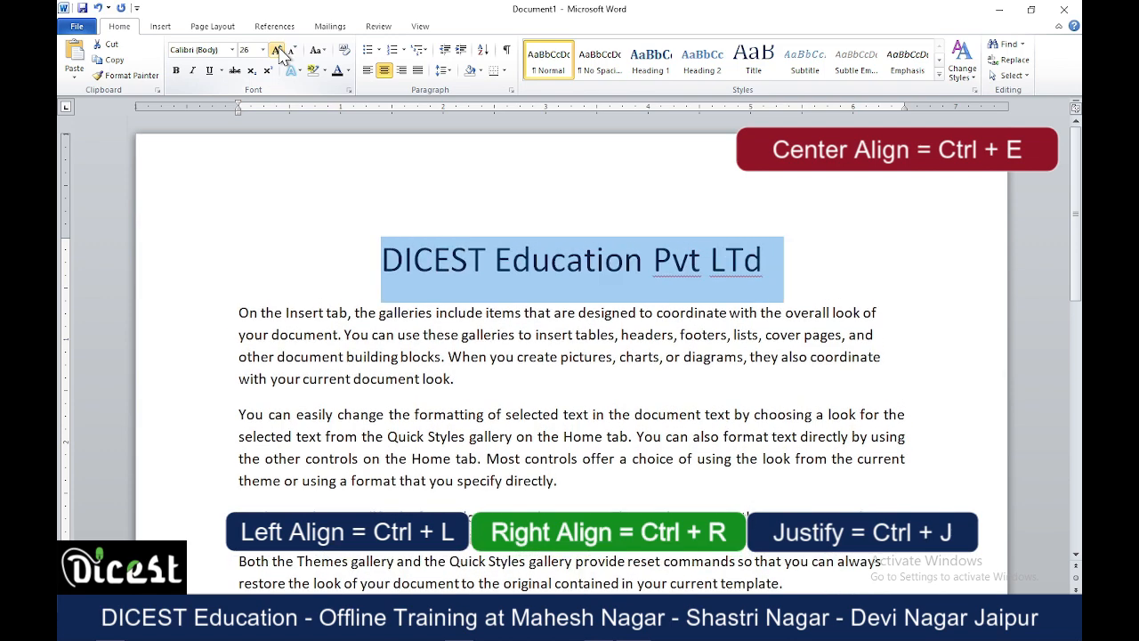
left_click(278, 50)
left_click(278, 50)
left_click(537, 320)
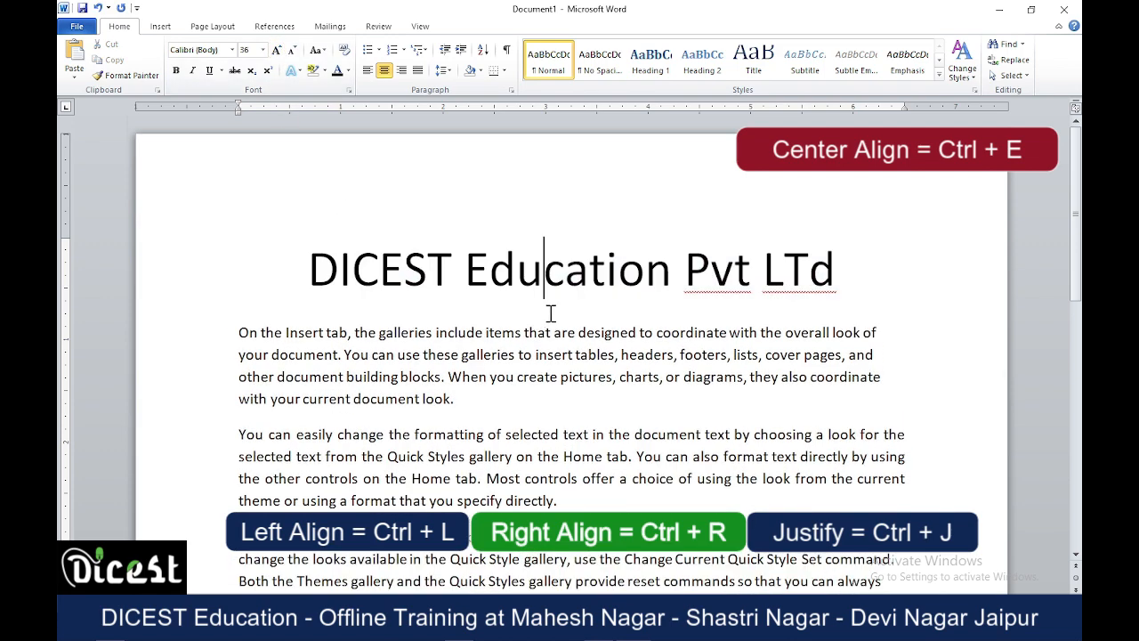
- Try left and right alignment on the heading, and finish with it justified
left_click(368, 72)
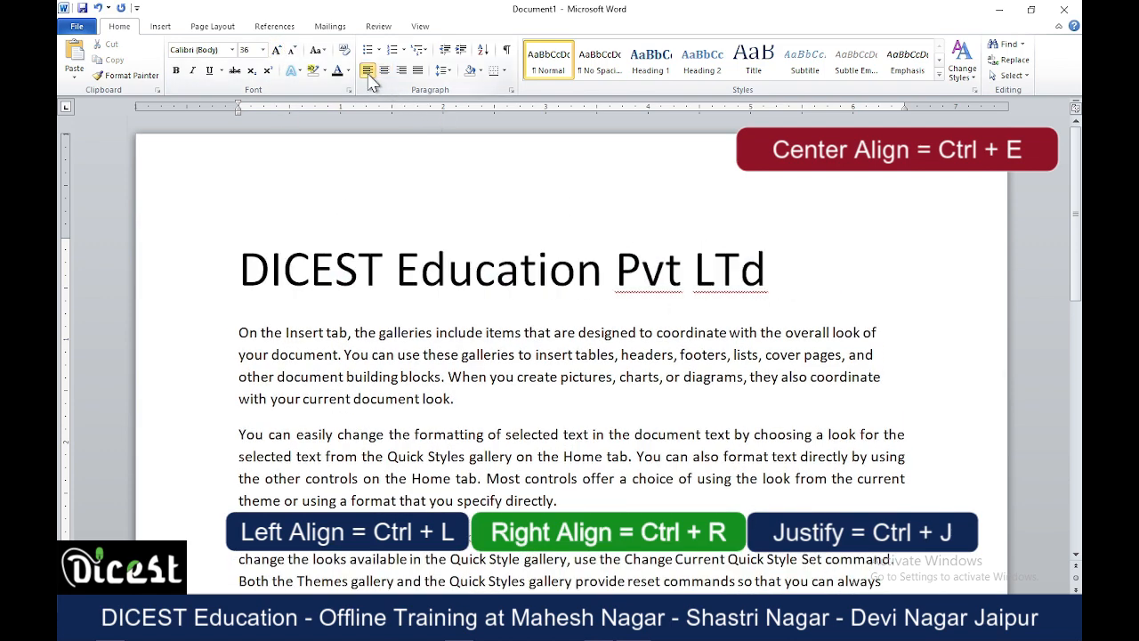
left_click(401, 71)
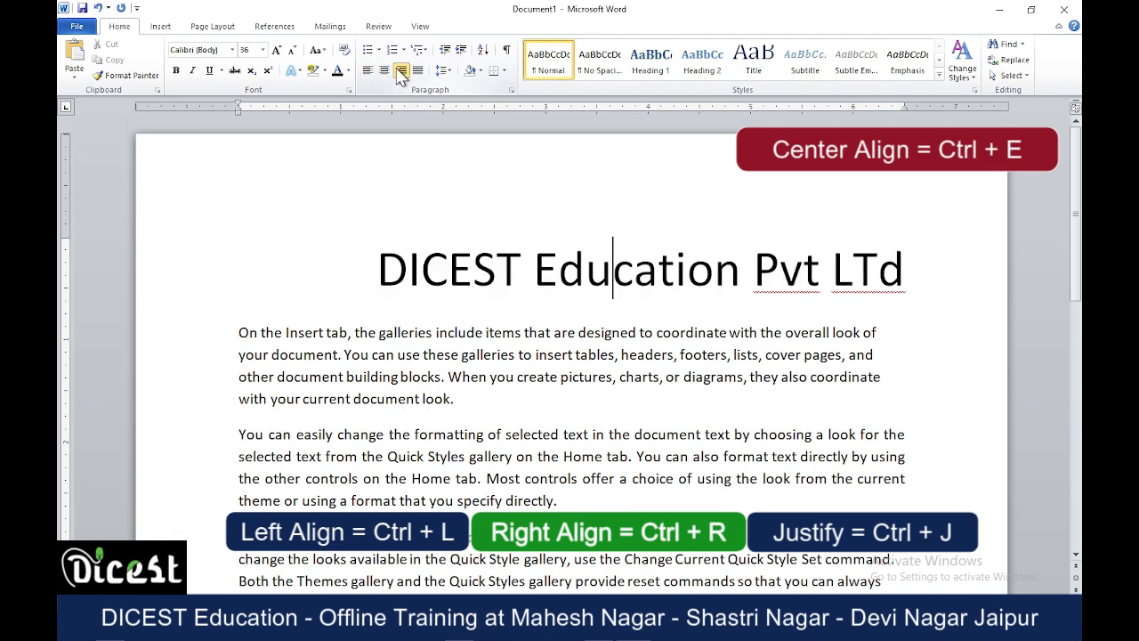
left_click(418, 71)
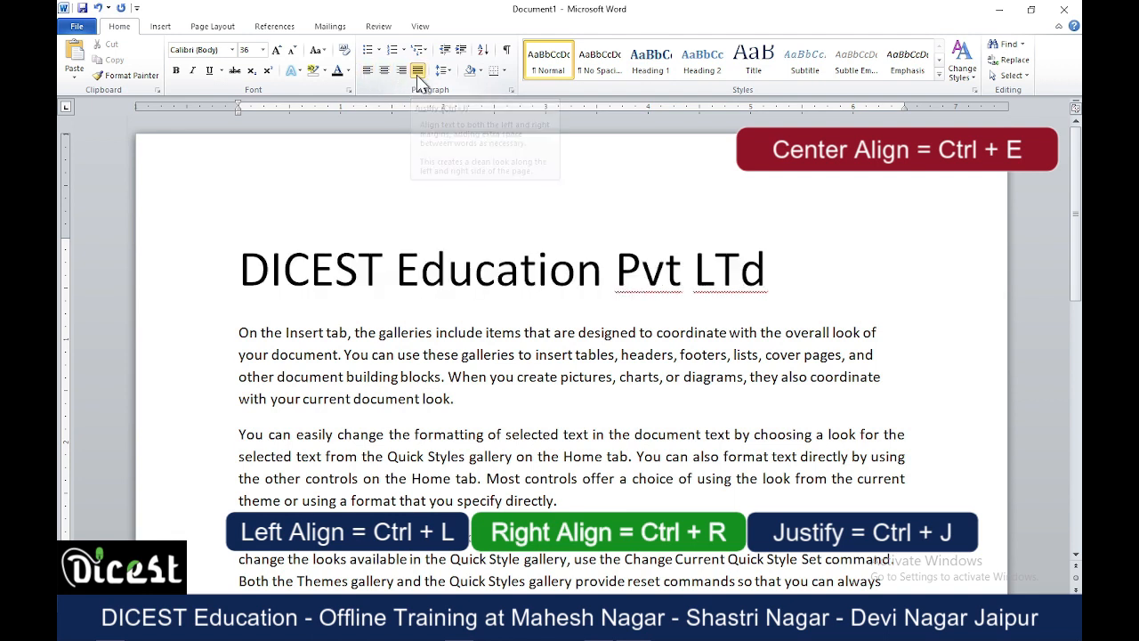
- Reduce the font size of the "DICEST Education Pvt LTd" heading by four standard size steps
left_click(776, 274)
left_click_drag(776, 274, 260, 262)
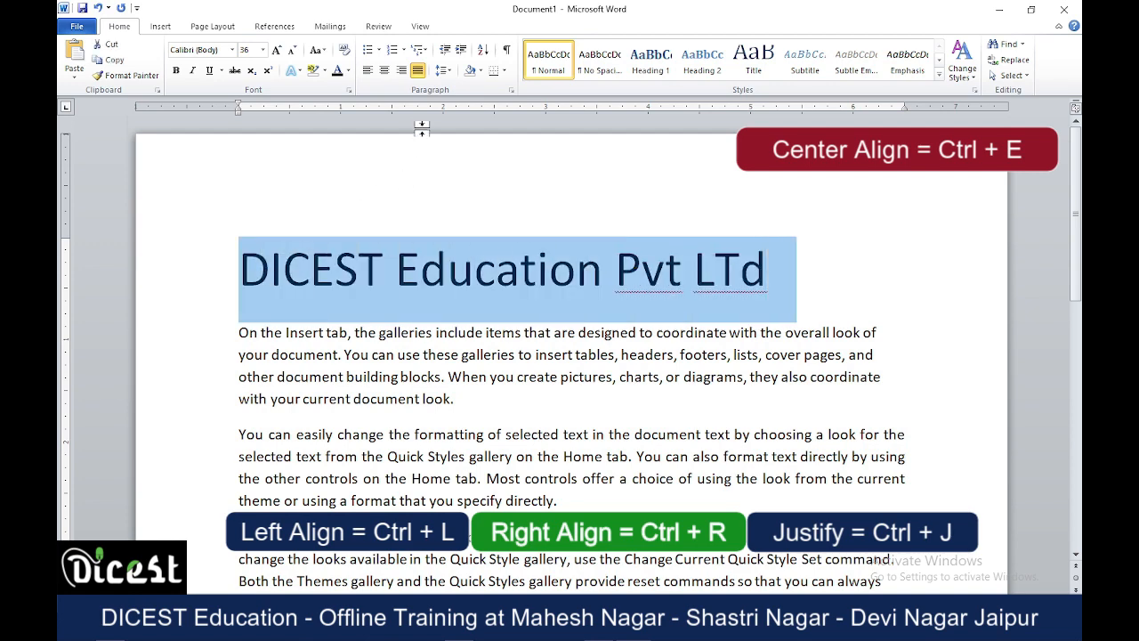
left_click(291, 50)
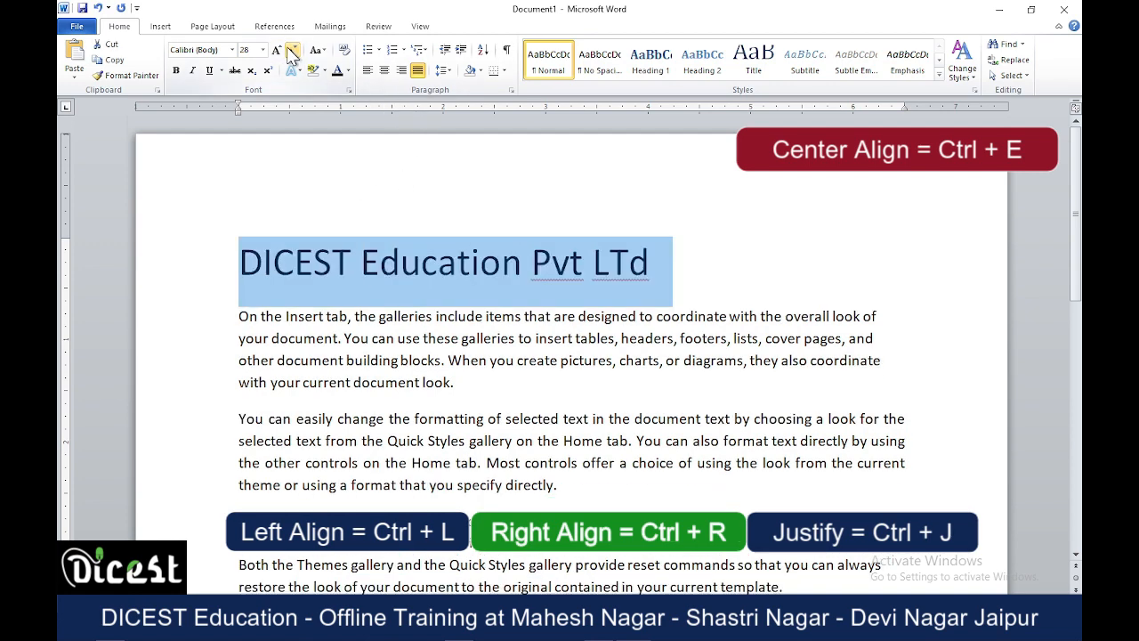
left_click(291, 49)
left_click(292, 50)
left_click(292, 50)
left_click(411, 349)
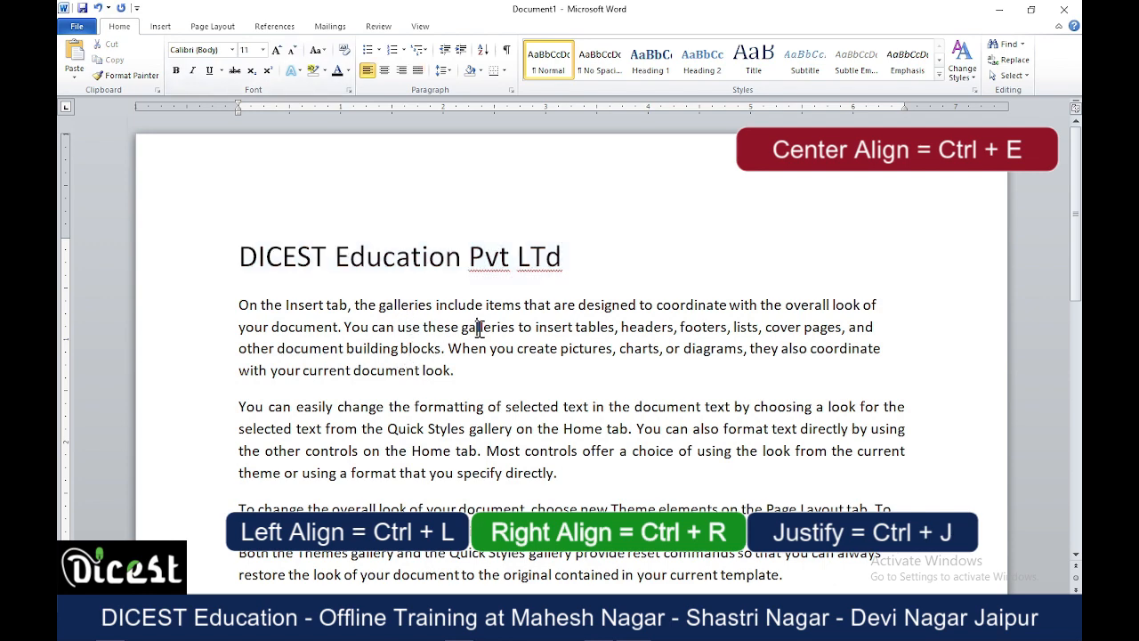
- Justify the first body paragraph below the heading so both its edges align with the margins
left_click(418, 71)
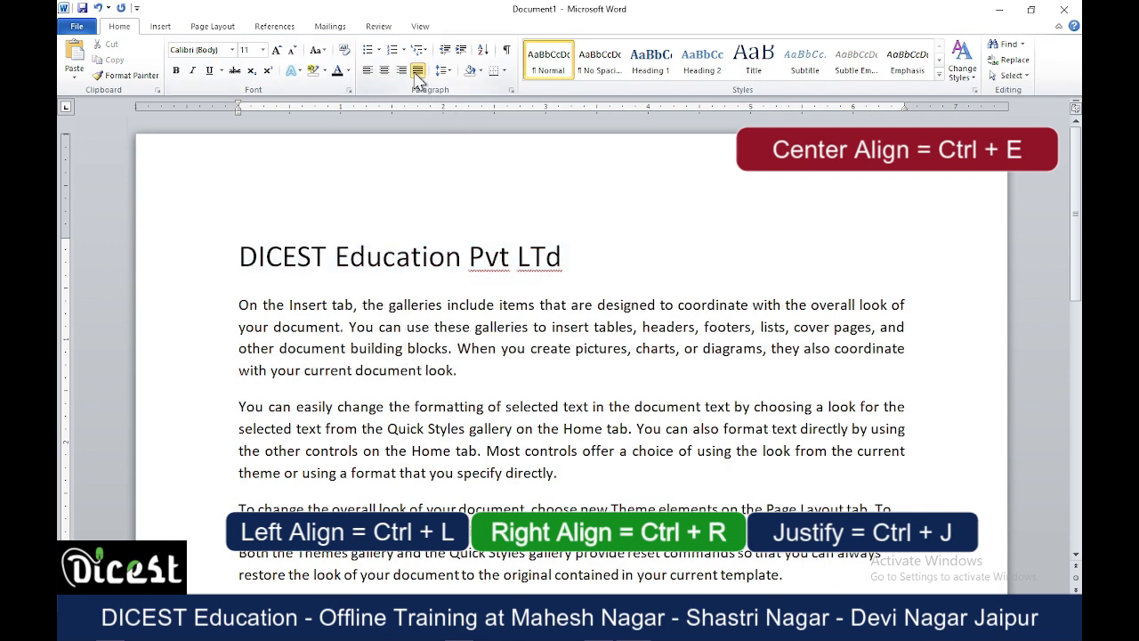
scroll(501, 337, "down", 3)
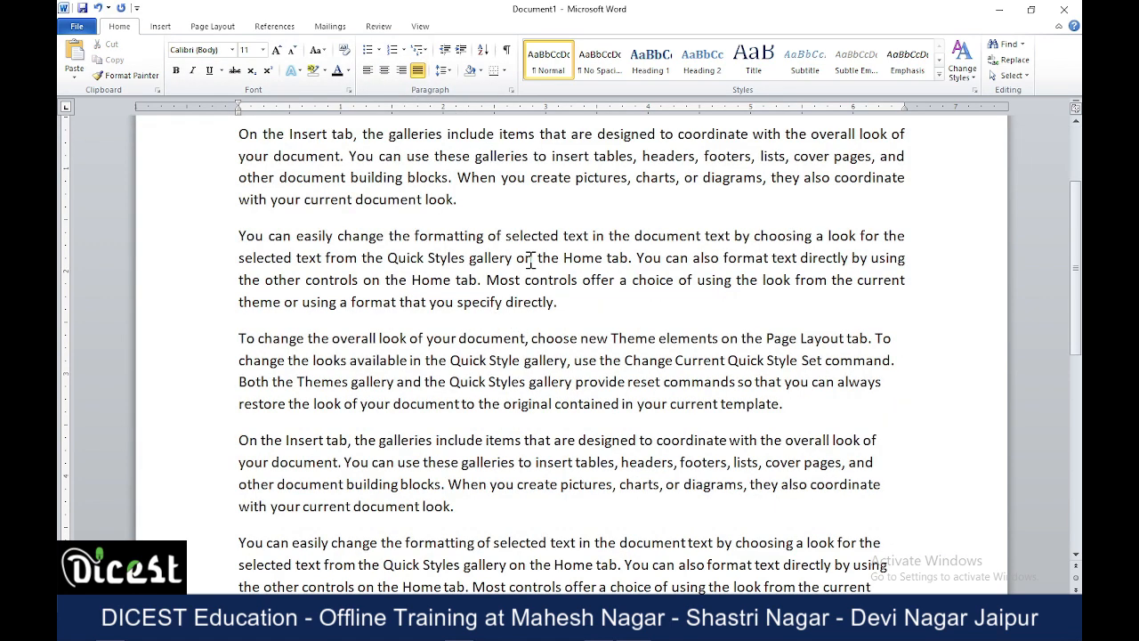
scroll(531, 259, "up", 3)
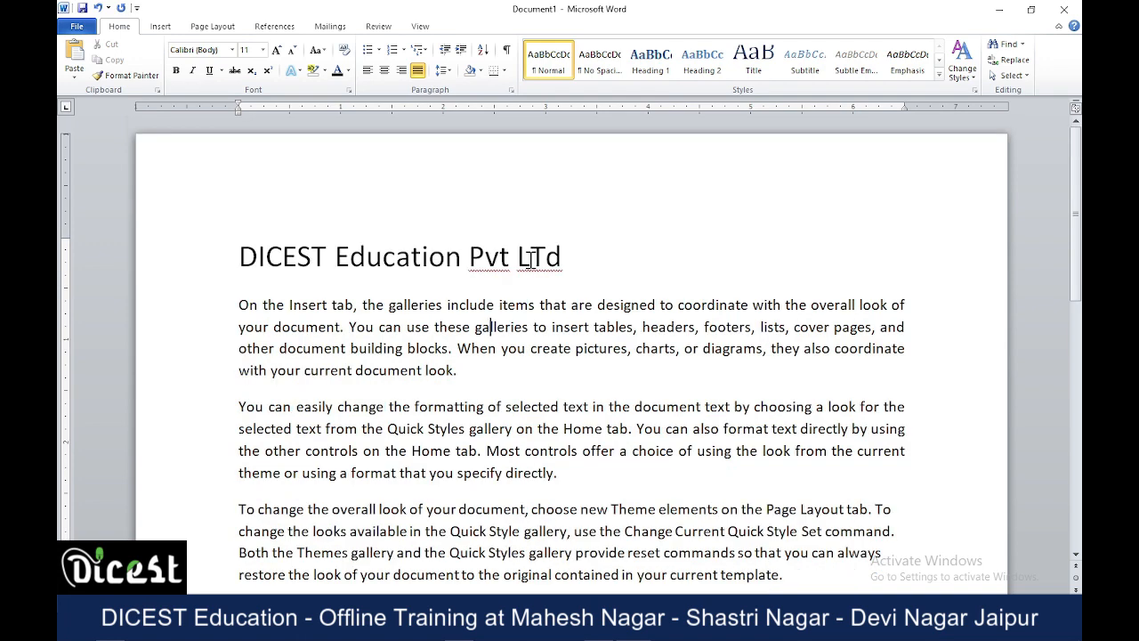
left_click(448, 70)
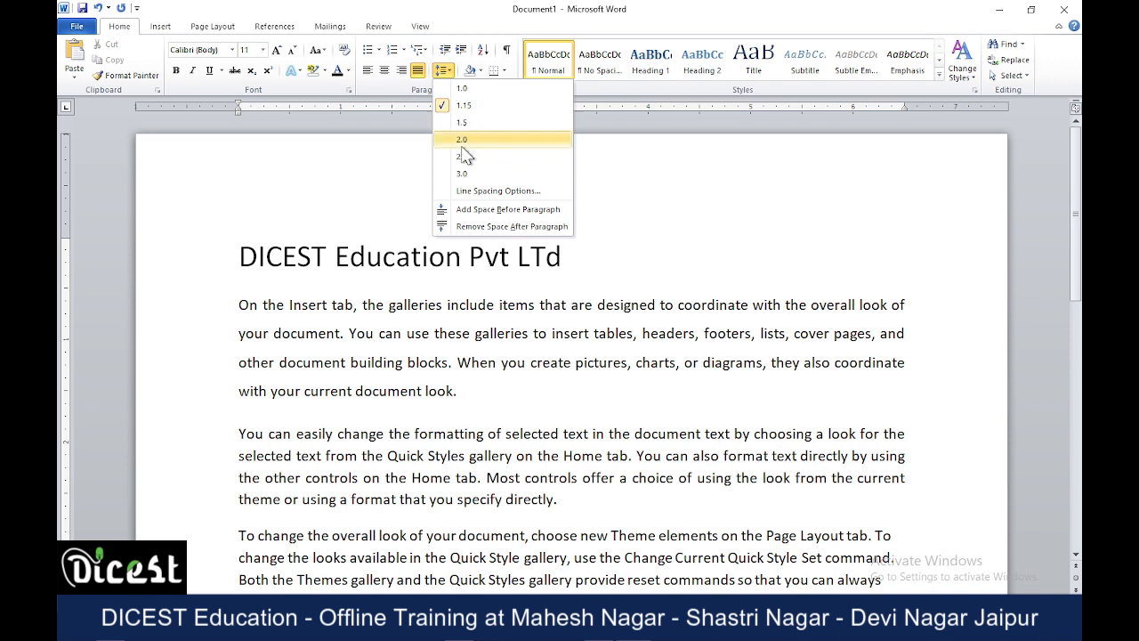
left_click(484, 342)
left_click_drag(376, 303, 474, 303)
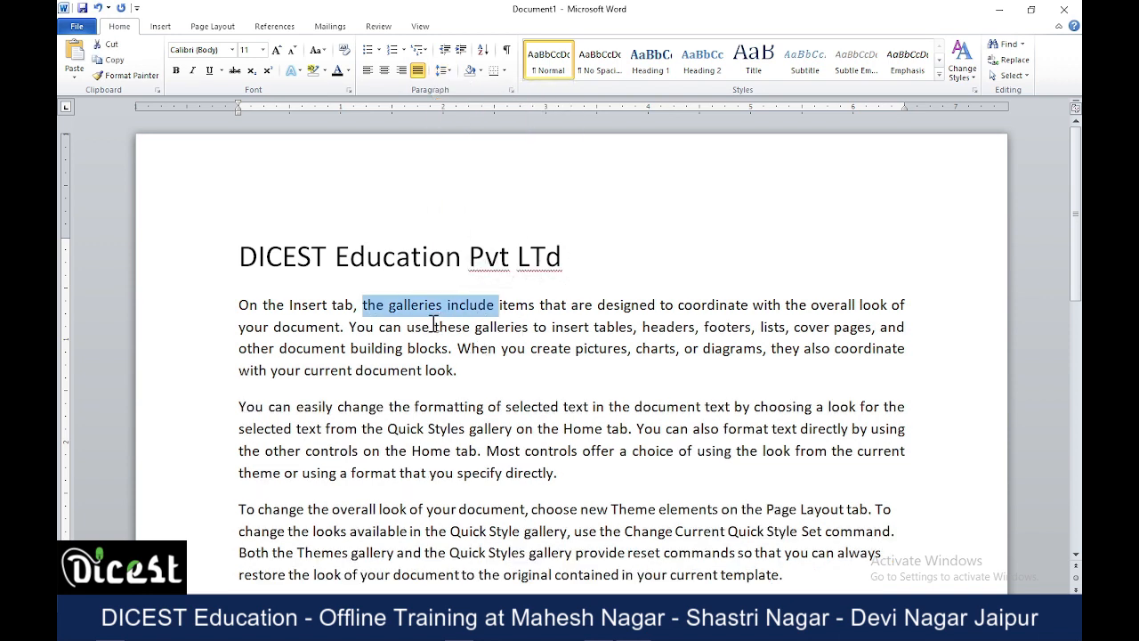
left_click_drag(410, 327, 710, 350)
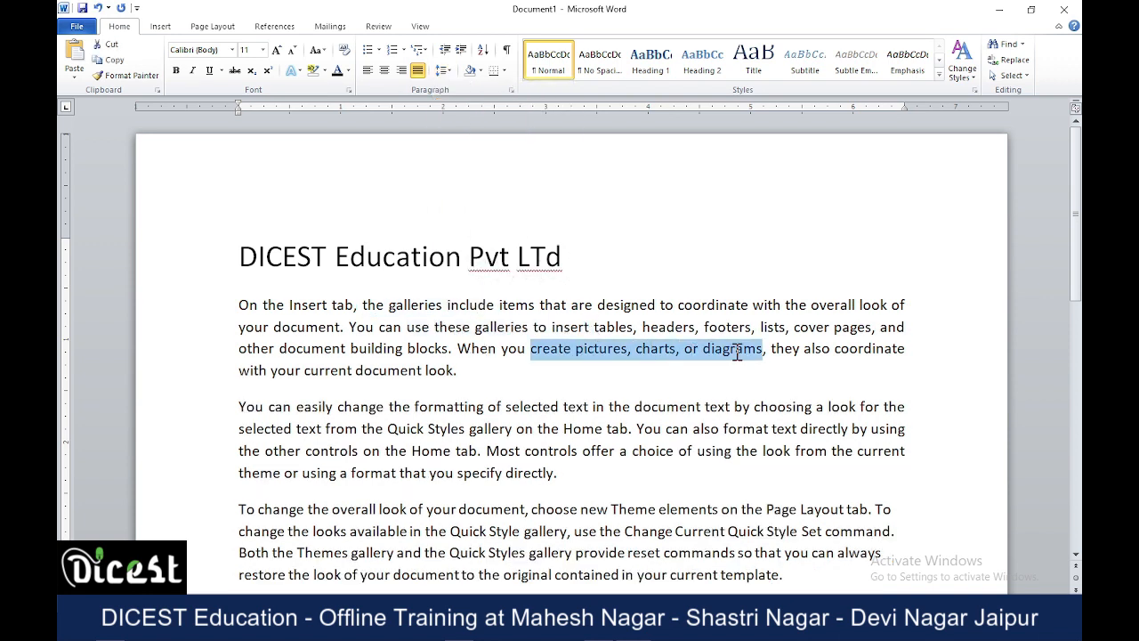
left_click(472, 308)
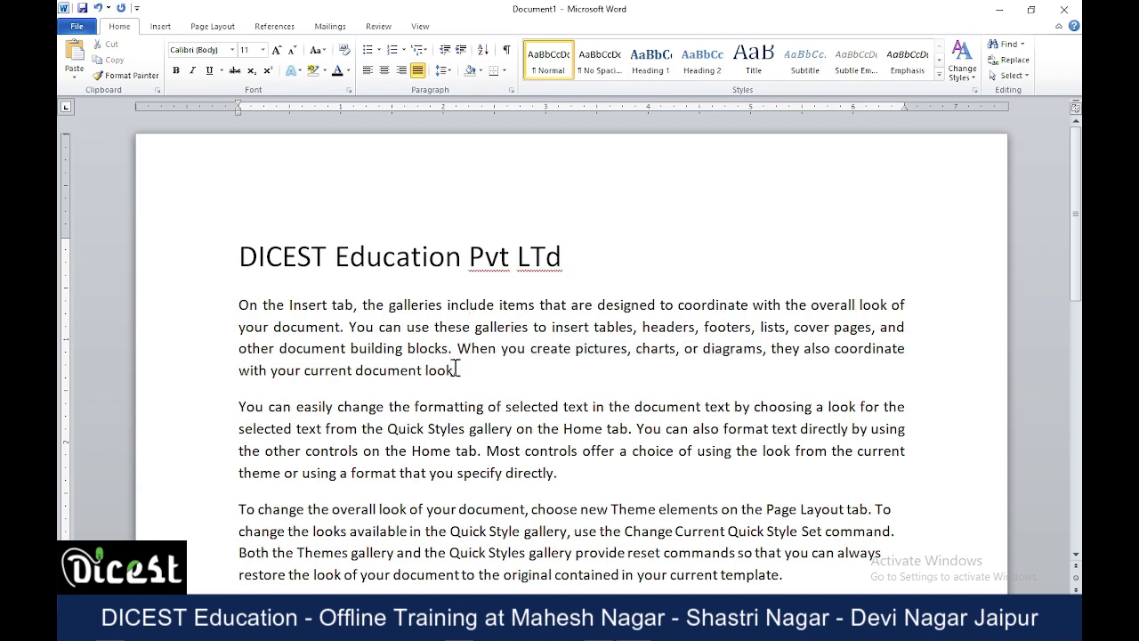
left_click_drag(304, 370, 449, 371)
left_click(613, 306)
- Try 3.0 line spacing on the first body paragraph, and set it back to 1.15
left_click(451, 69)
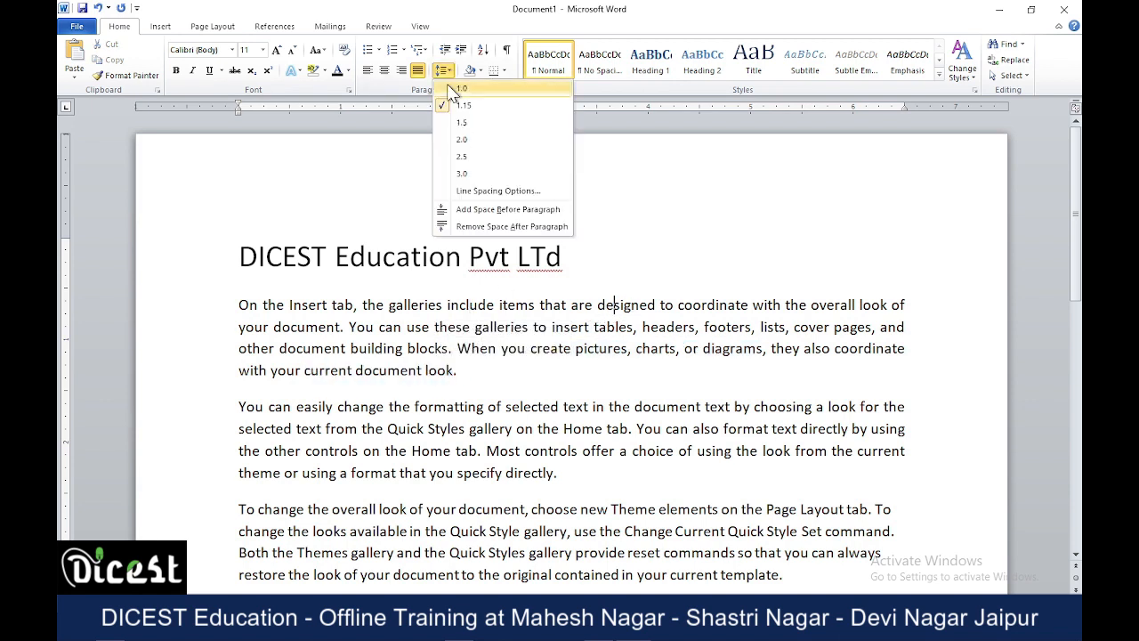
left_click(461, 175)
left_click_drag(412, 307, 438, 472)
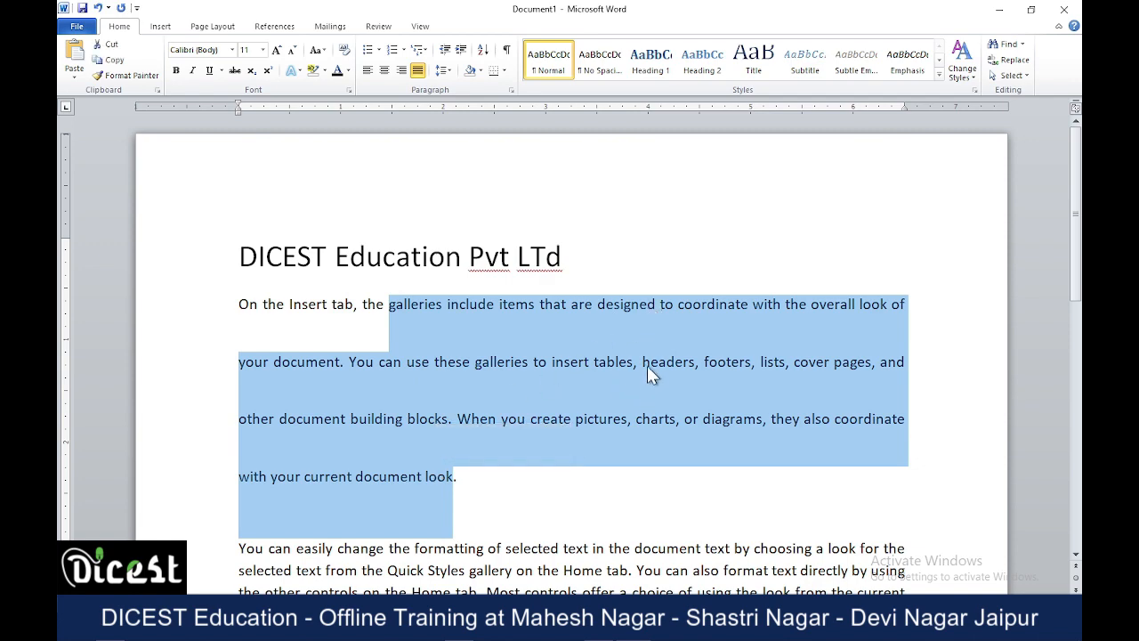
left_click(442, 70)
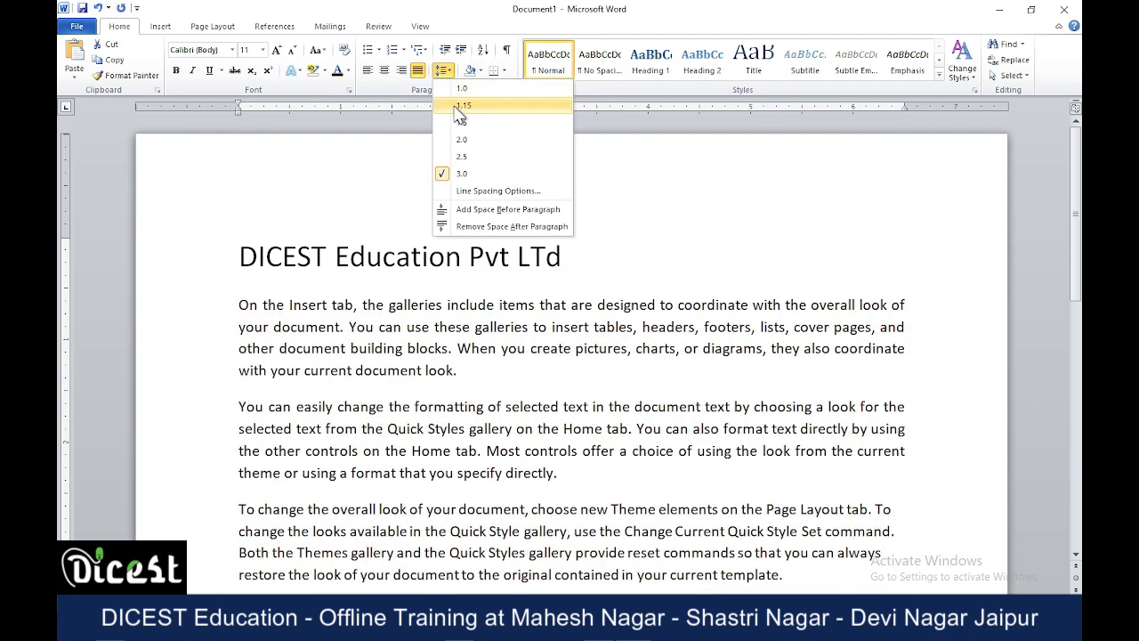
left_click(458, 112)
left_click(501, 347)
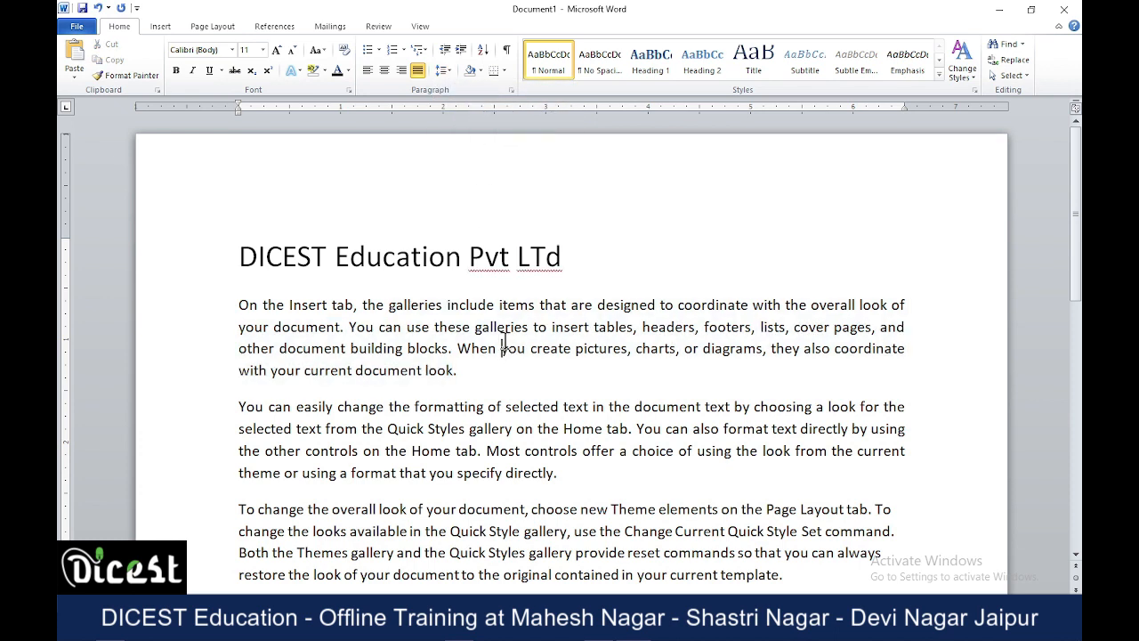
- Shade the first body paragraph light olive green and the third body paragraph light aqua blue
left_click(481, 72)
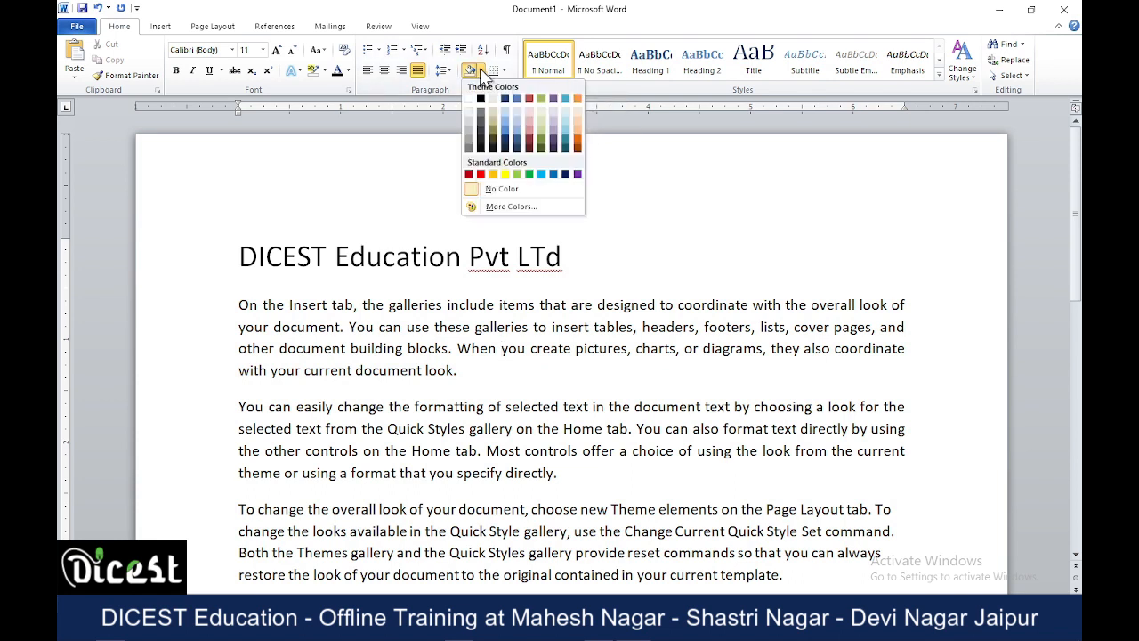
left_click(541, 121)
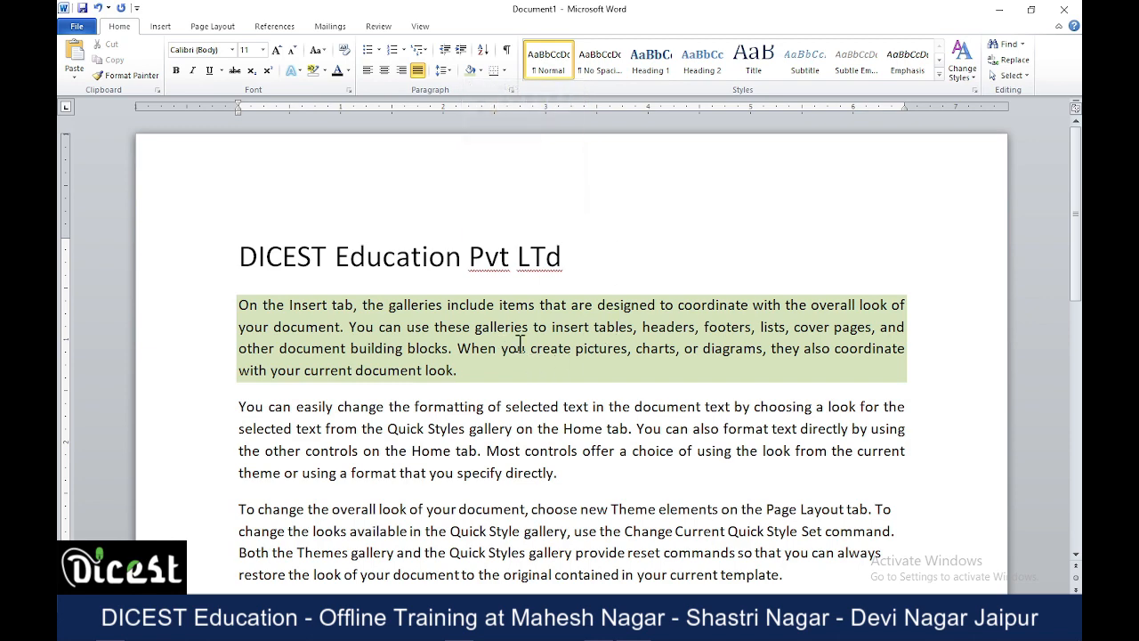
left_click(595, 515)
left_click(479, 71)
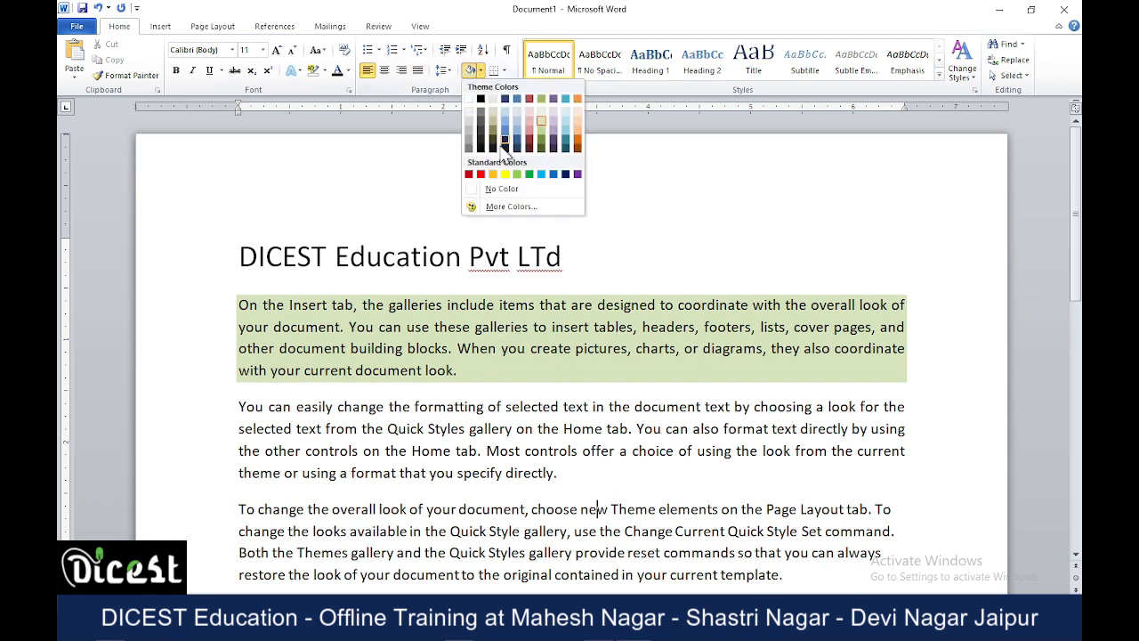
left_click(571, 140)
- Apply All Borders to the green-shaded first paragraph and to the blue-shaded third paragraph
left_click(599, 348)
scroll(595, 349, "down", 3)
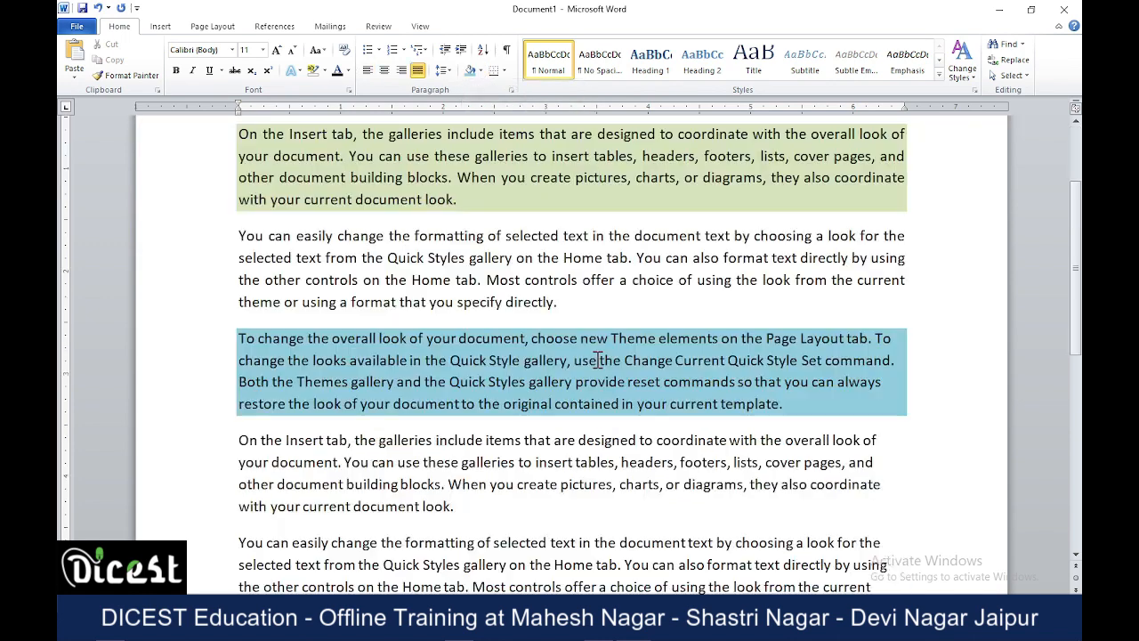
scroll(590, 349, "up", 3)
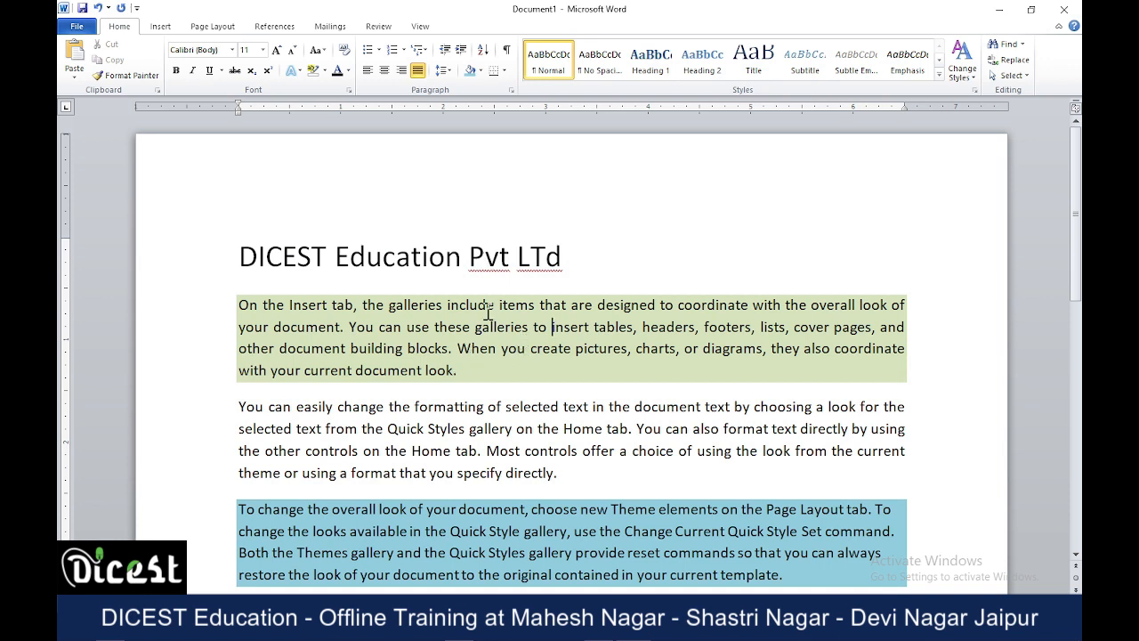
left_click(504, 70)
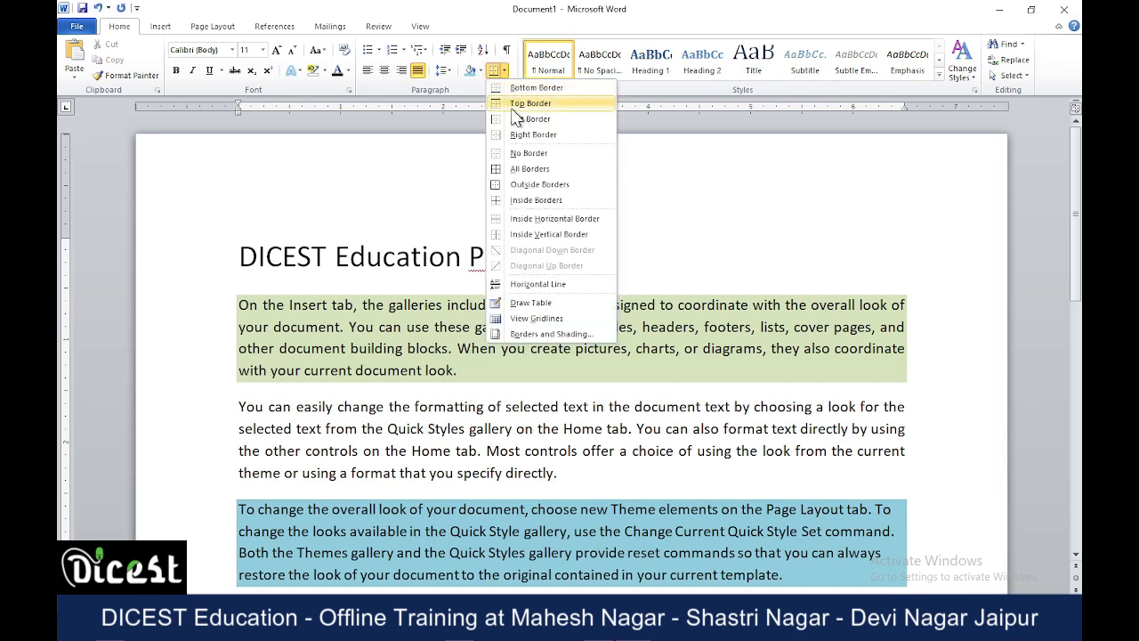
left_click(526, 169)
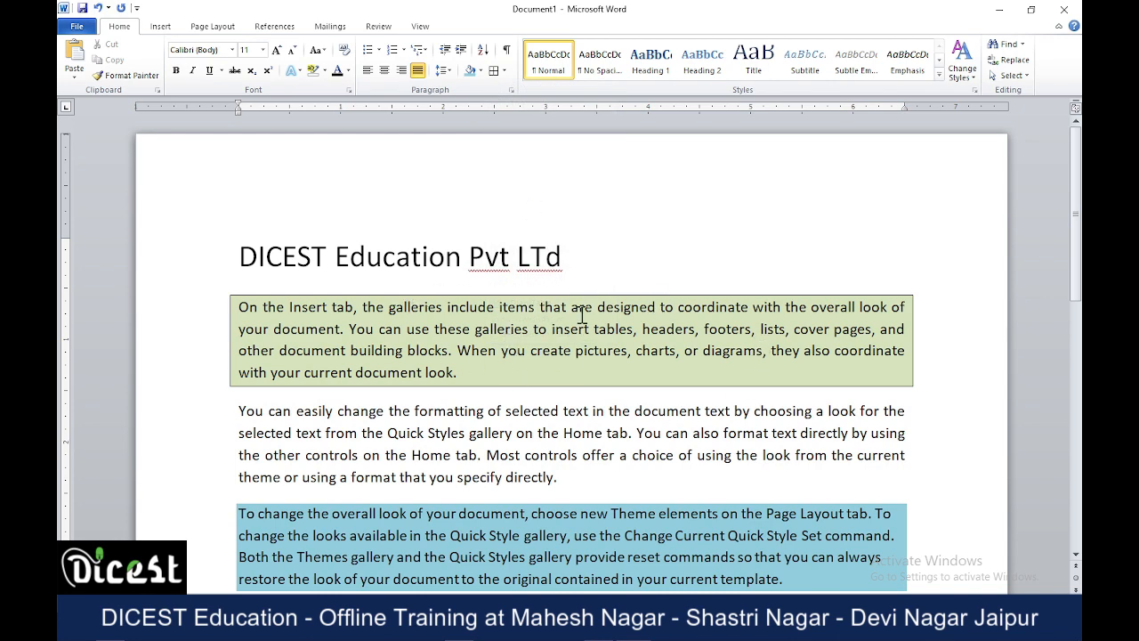
scroll(572, 441, "down", 5)
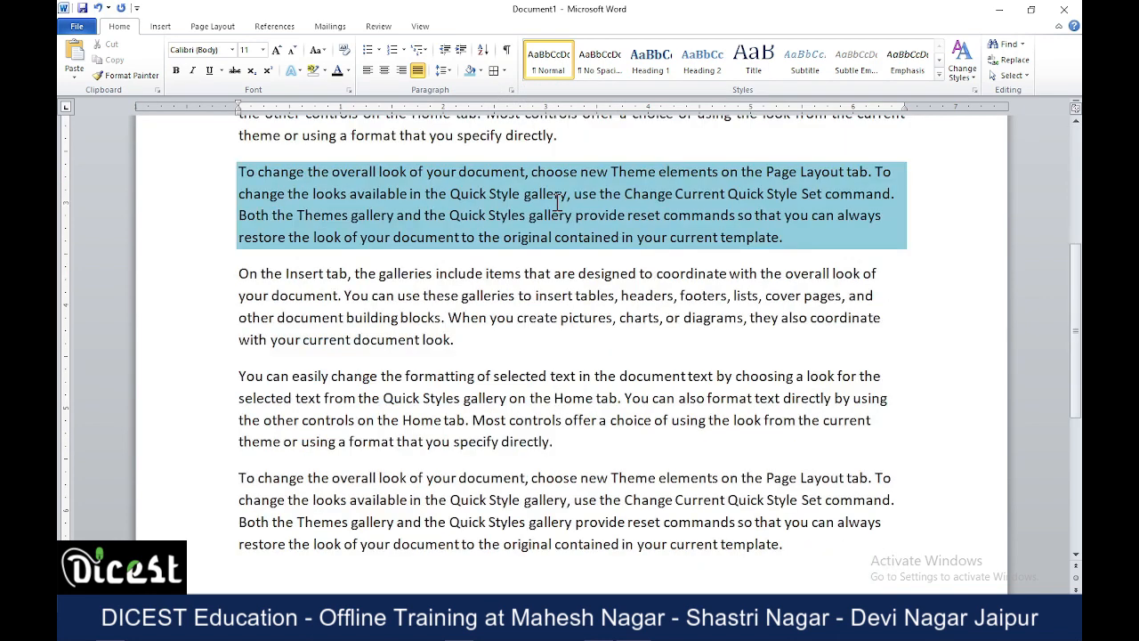
left_click(505, 71)
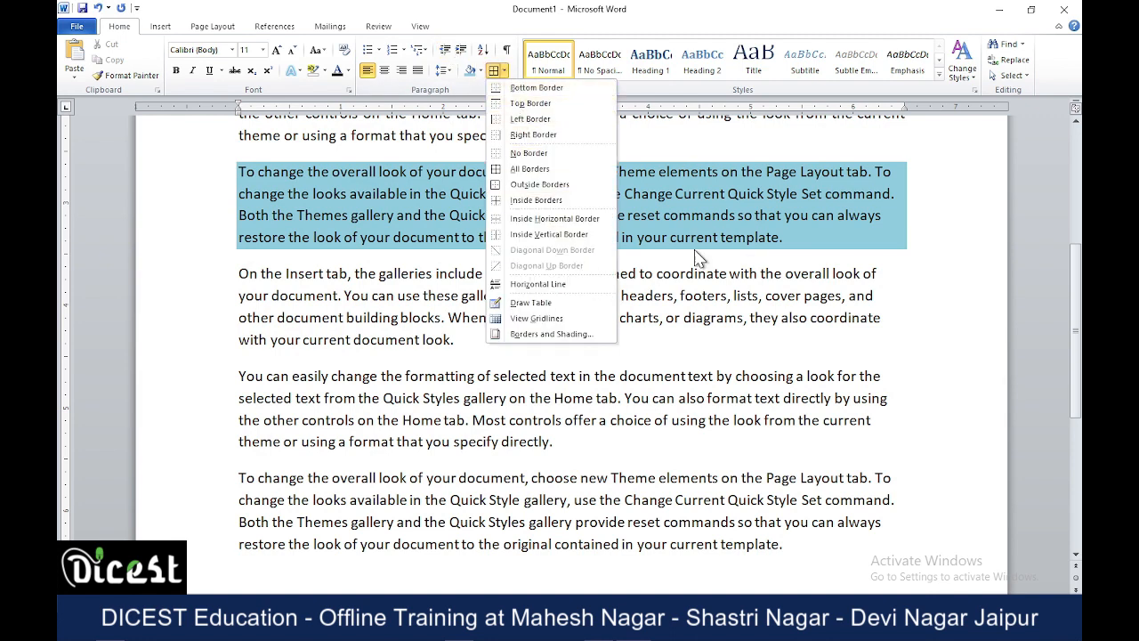
left_click(519, 176)
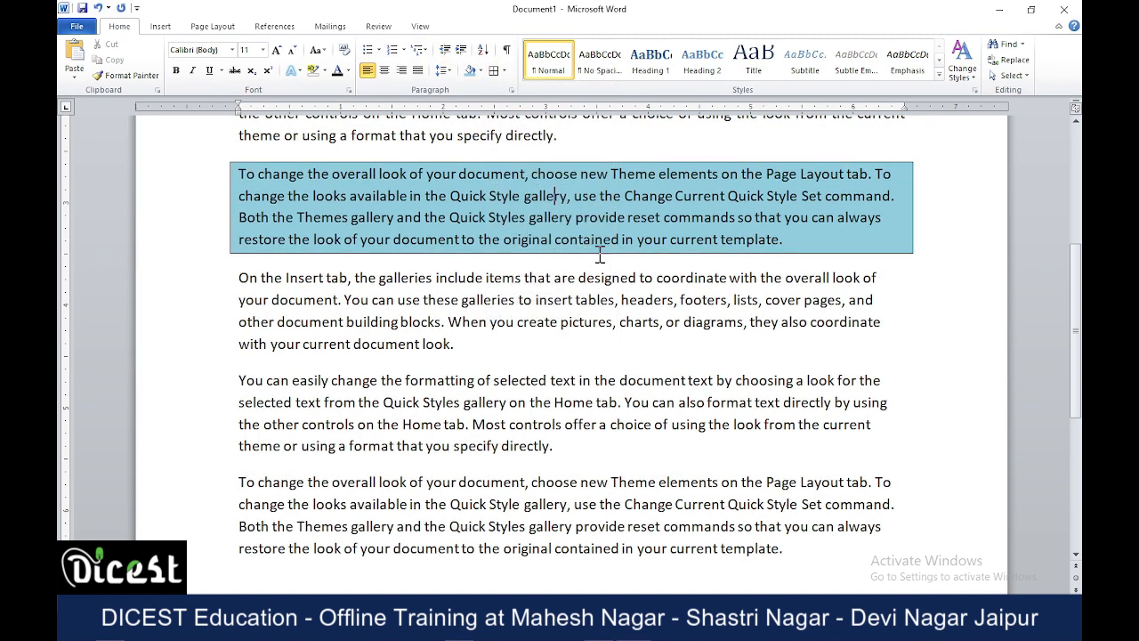
scroll(601, 261, "up", 6)
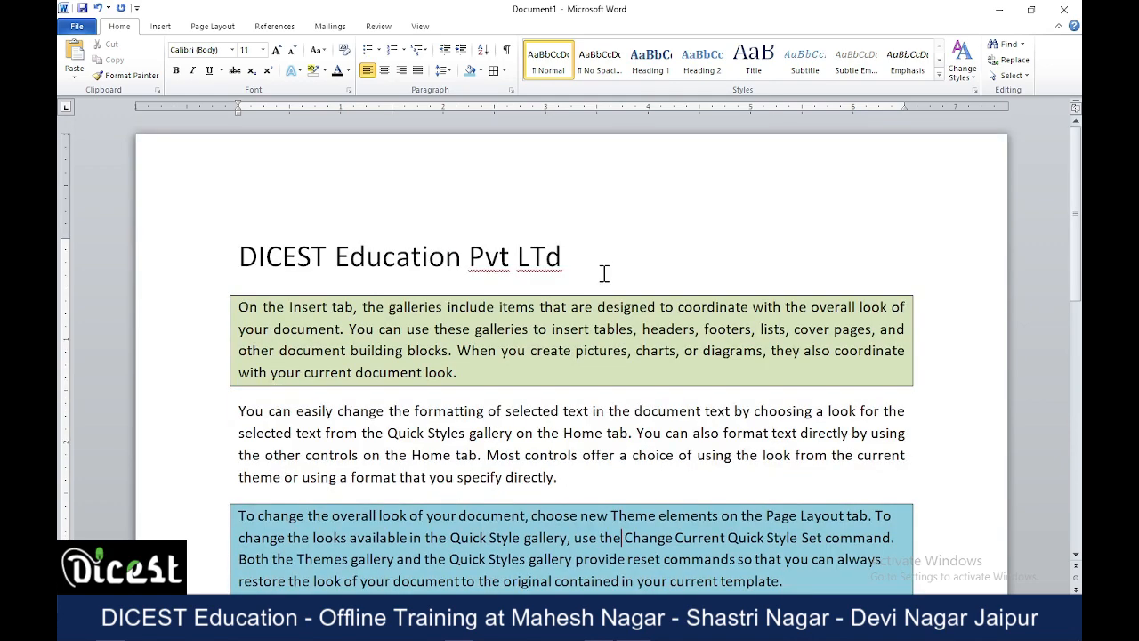
- Insert two blank lines between the "DICEST Education Pvt LTd" heading and the first paragraph
left_click(598, 256)
key("Return")
key("Return")
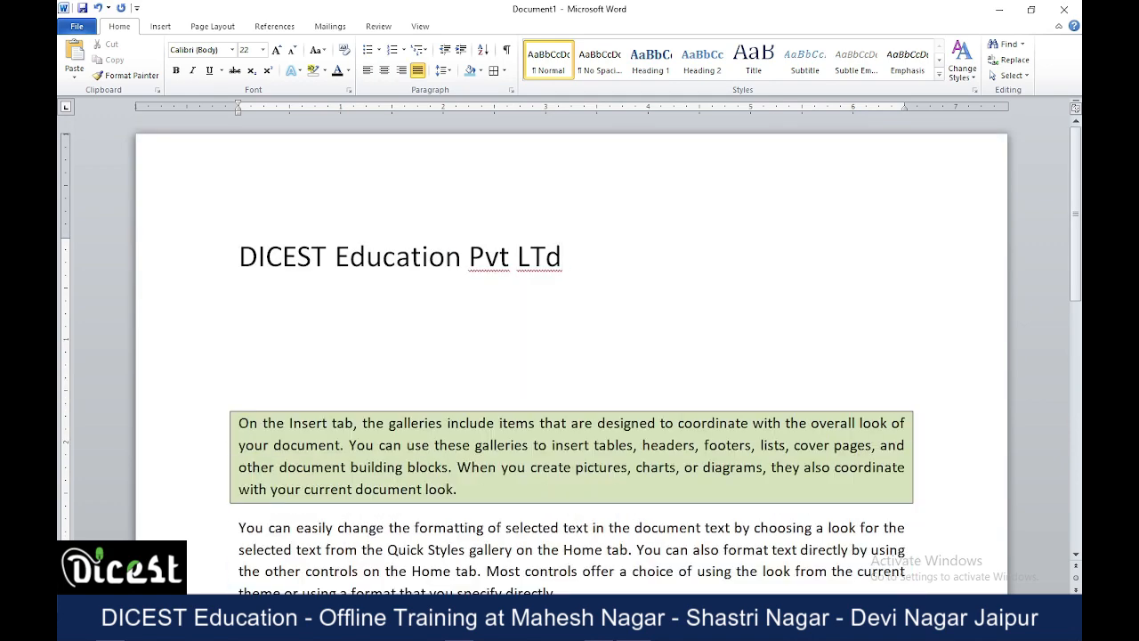
- Add a bottom, top, left and right border to the "DICEST Education Pvt LTd" heading, one side at a time
left_click(397, 256)
left_click(504, 72)
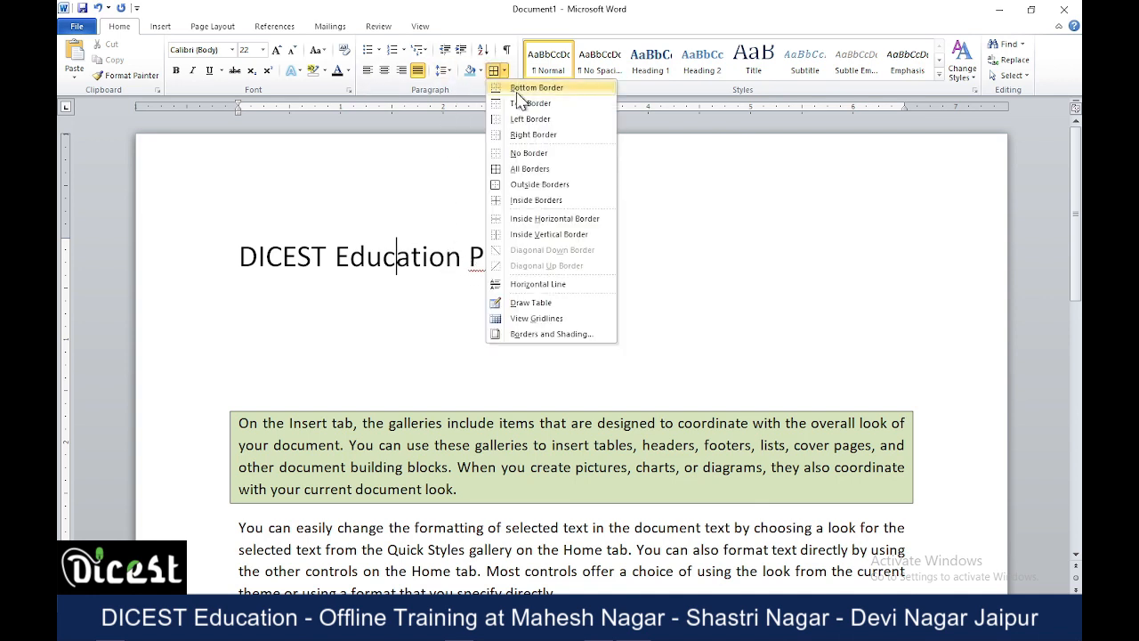
left_click(534, 88)
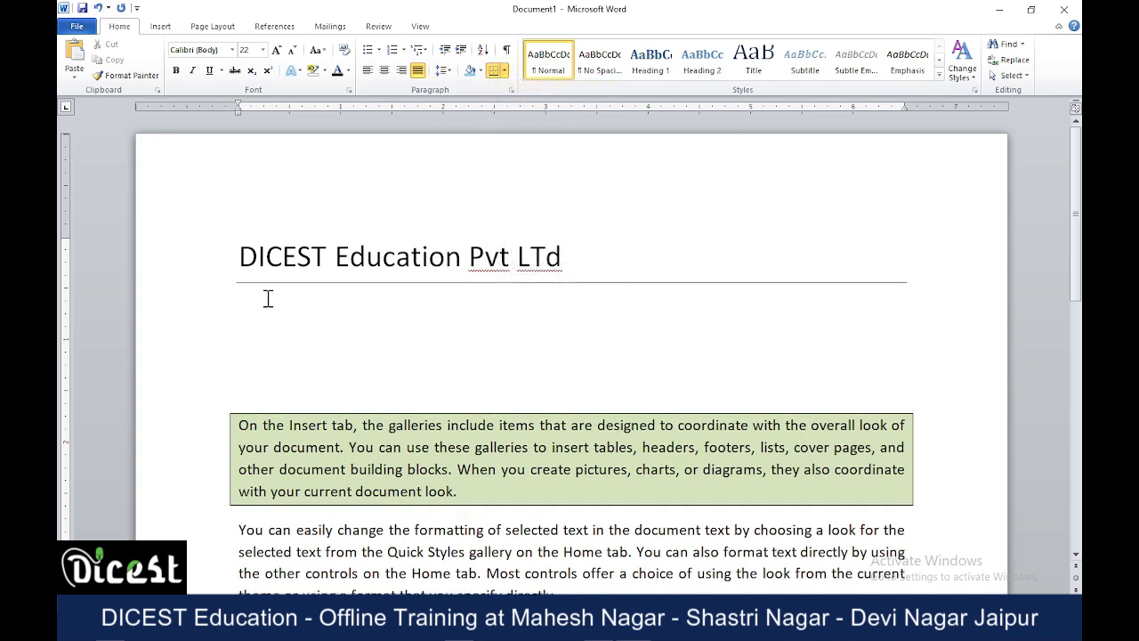
left_click(504, 71)
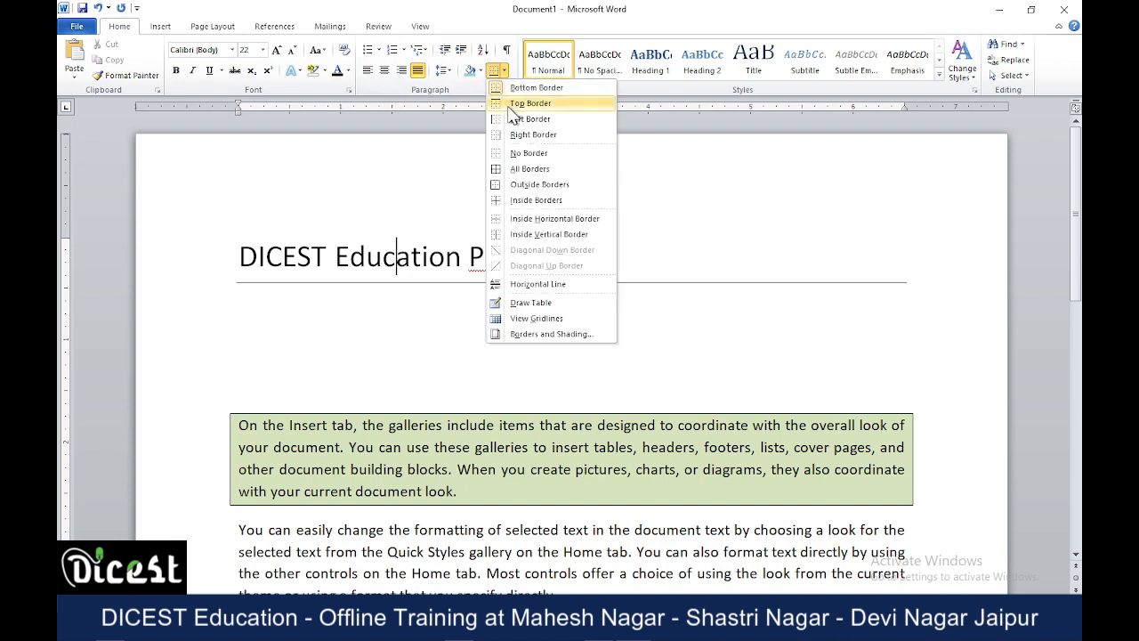
left_click(530, 103)
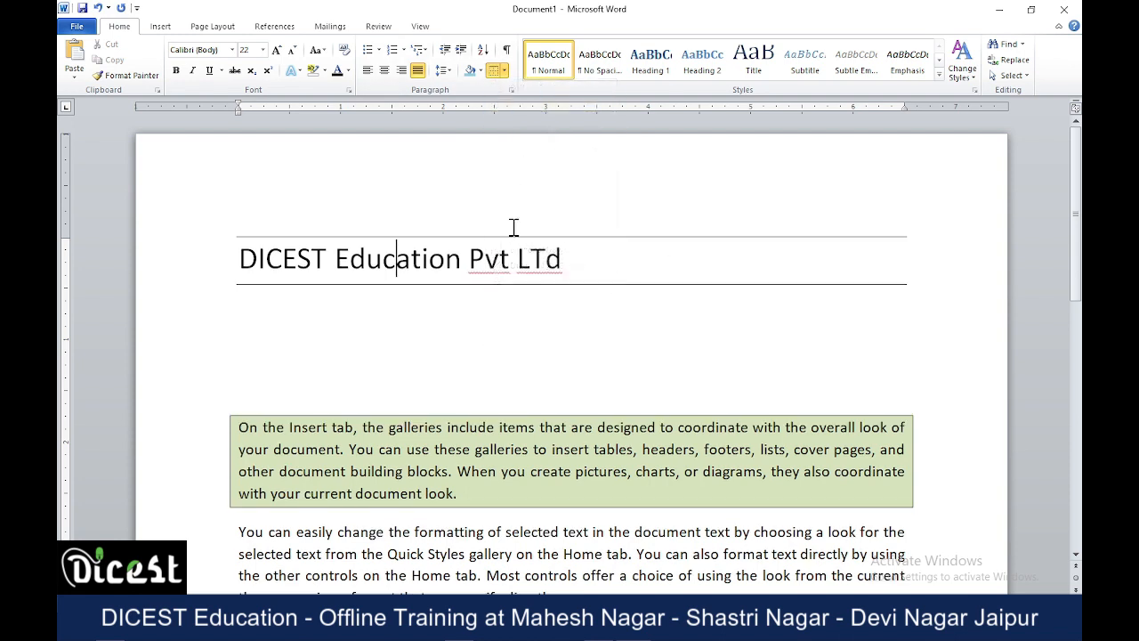
left_click(505, 71)
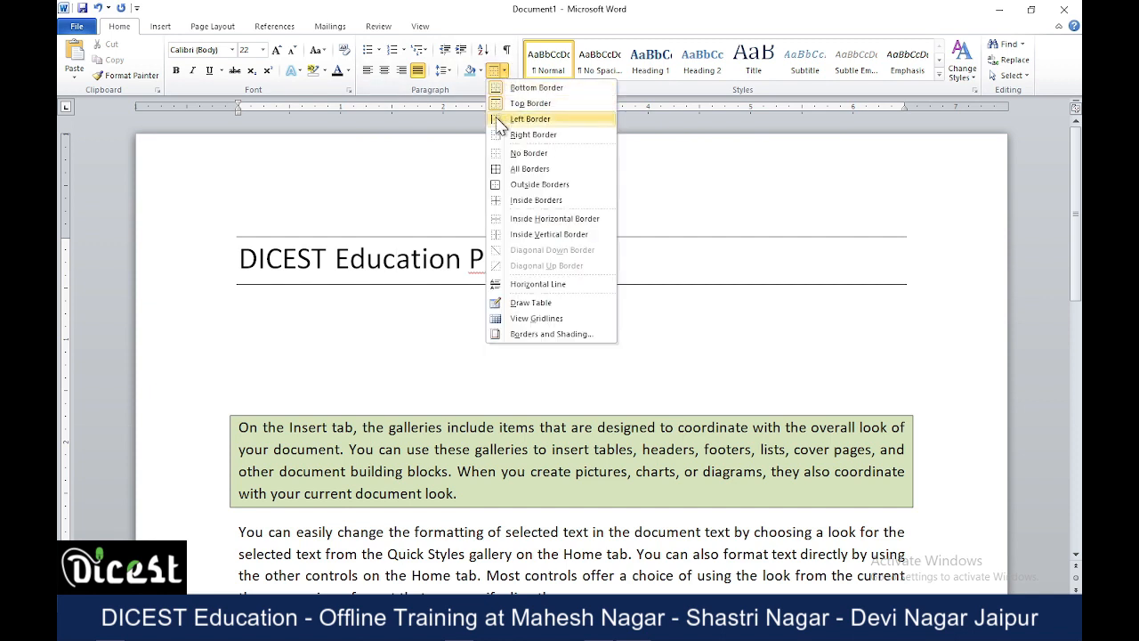
left_click(499, 126)
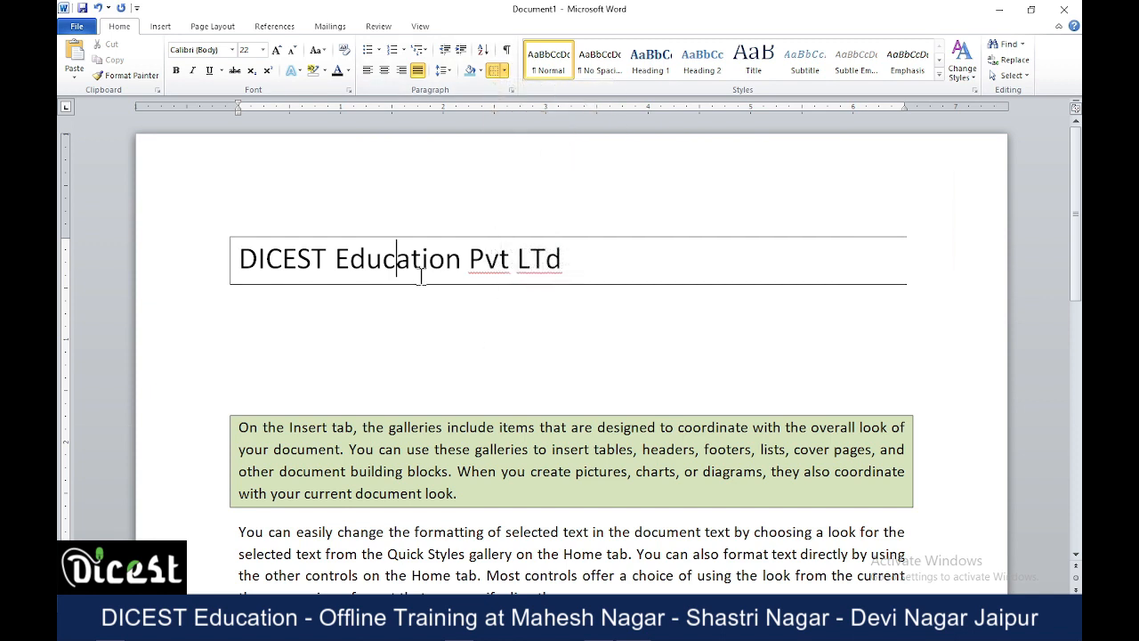
left_click(503, 71)
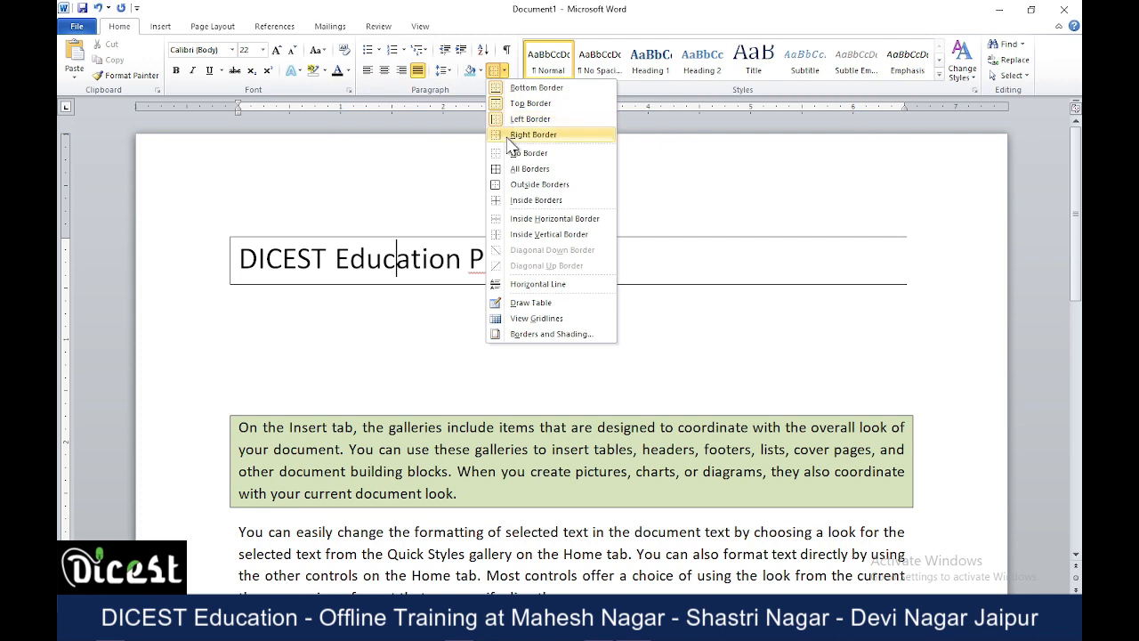
left_click(509, 136)
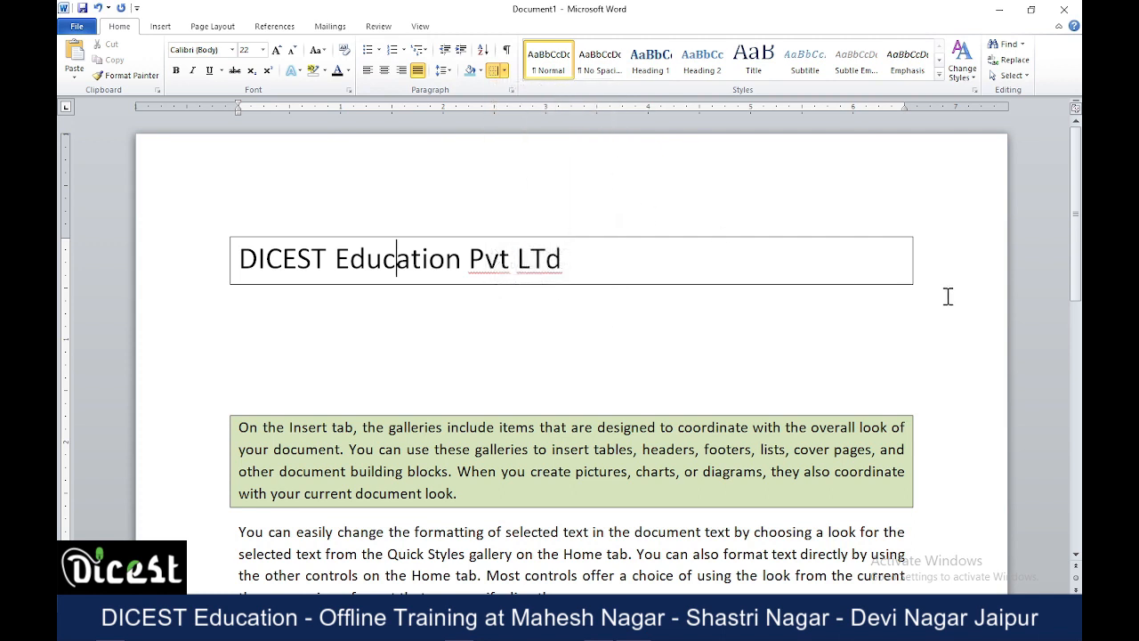
- Remove all borders from the "DICEST Education Pvt LTd" heading
left_click(503, 71)
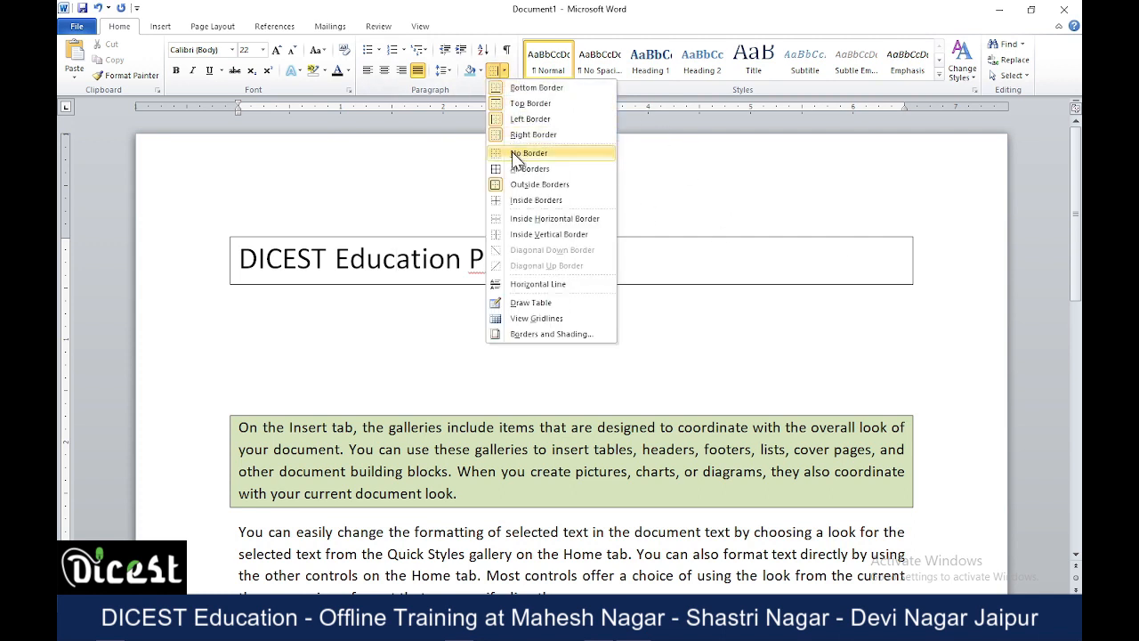
left_click(532, 154)
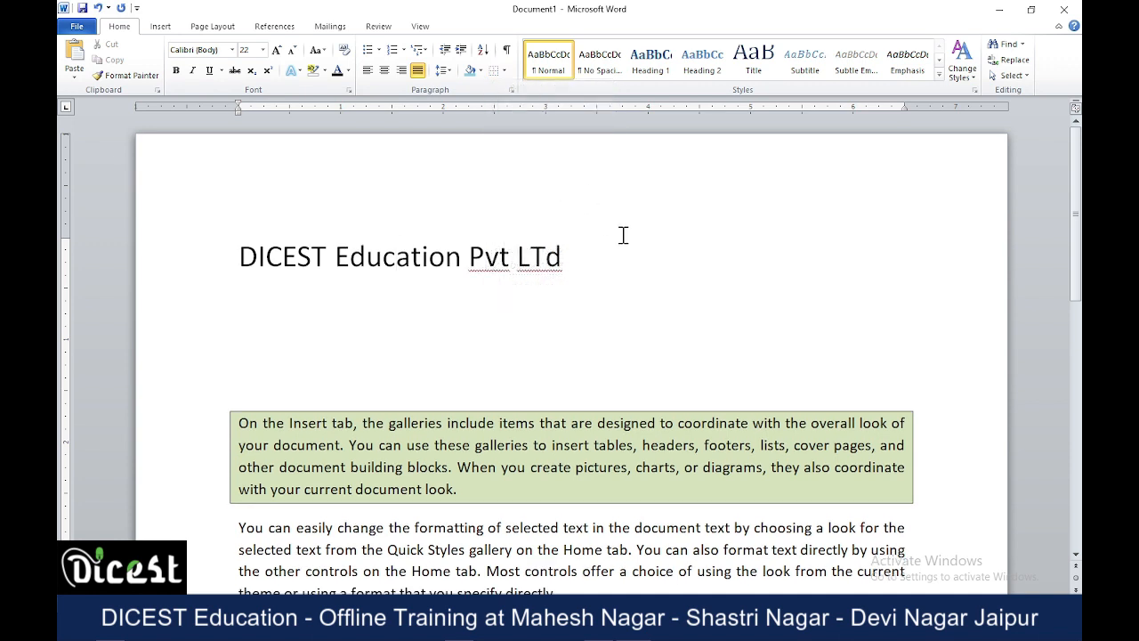
left_click(503, 71)
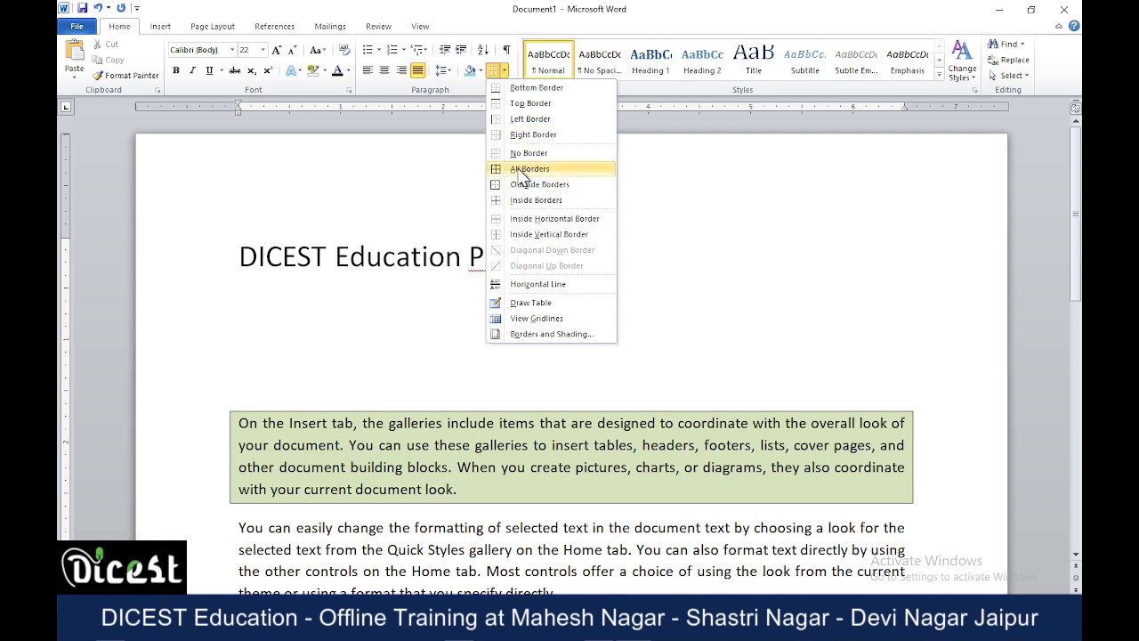
left_click(409, 331)
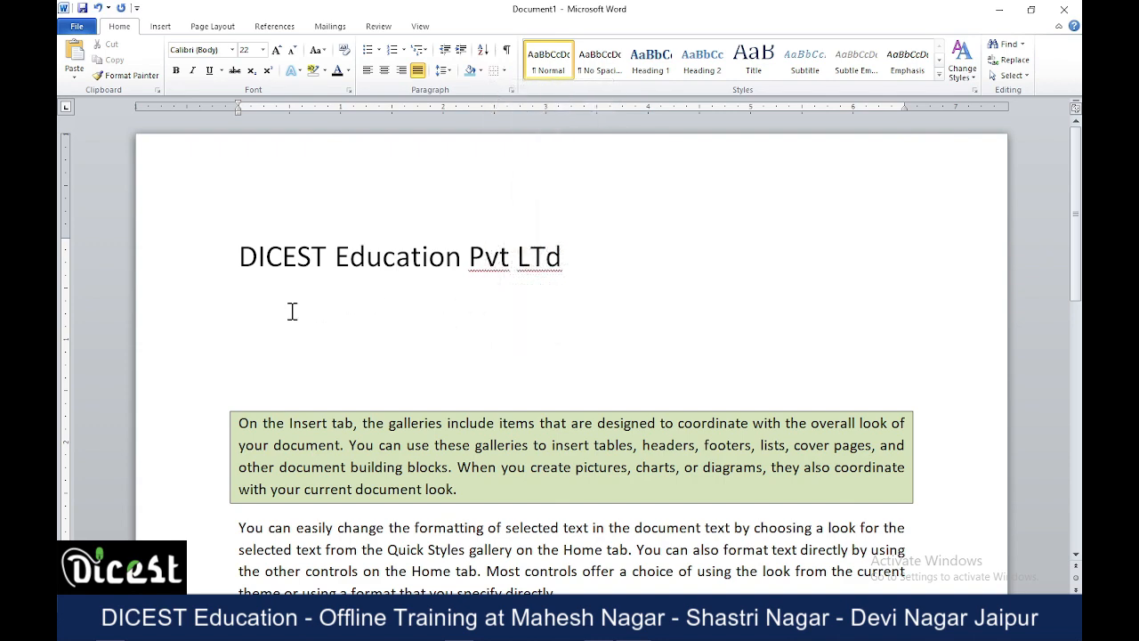
- Delete the two blank lines between the "DICEST Education Pvt LTd" heading and the green-shaded first paragraph
left_click(264, 312)
key("Delete")
key("Delete")
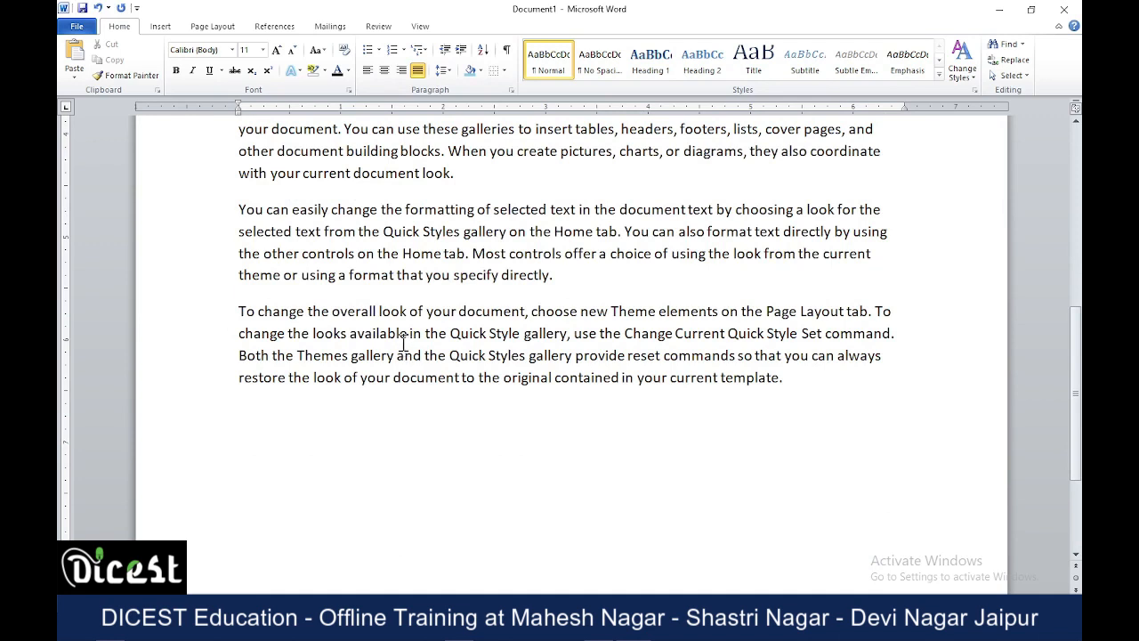
- Increase the left indent of the second-to-last paragraph, "You can easily change the formatting", by six levels
left_click(363, 210)
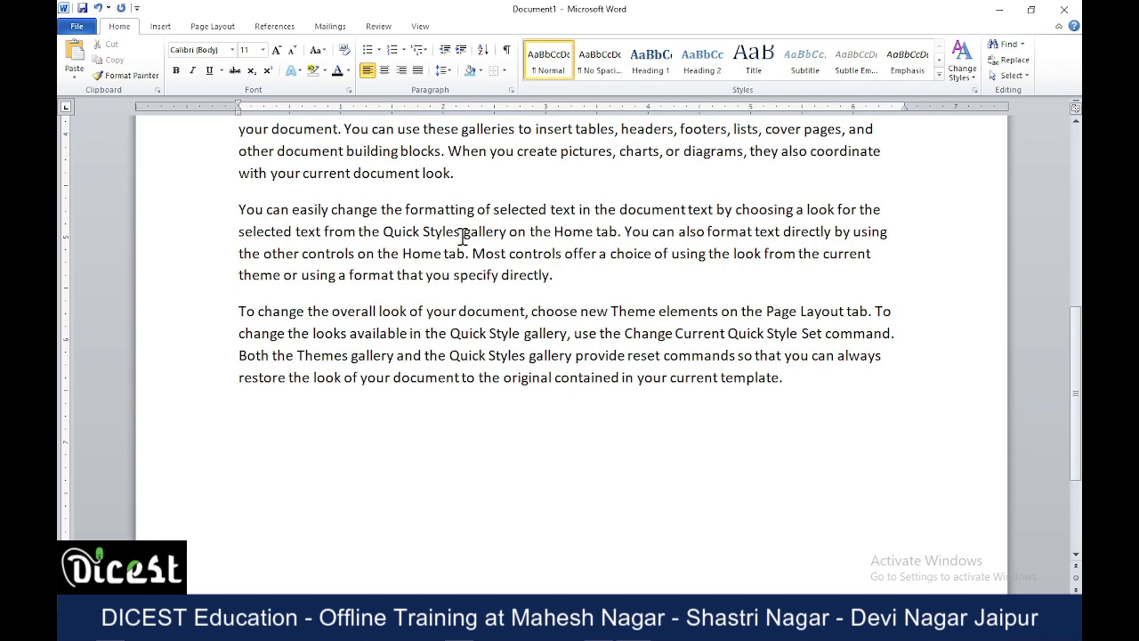
left_click(461, 51)
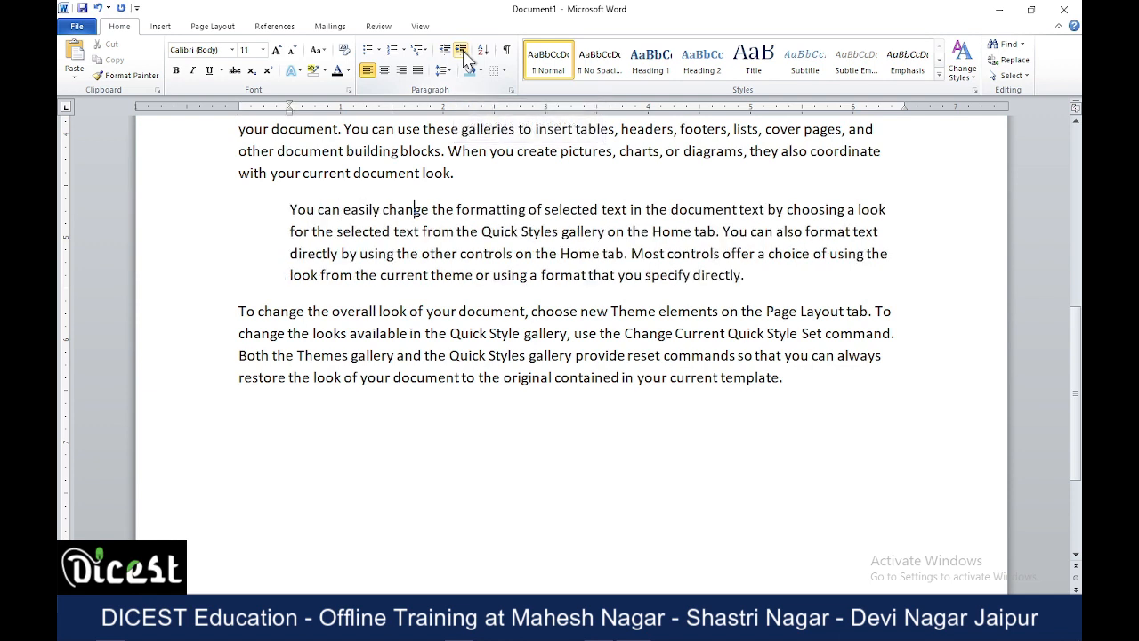
left_click(462, 52)
left_click(463, 52)
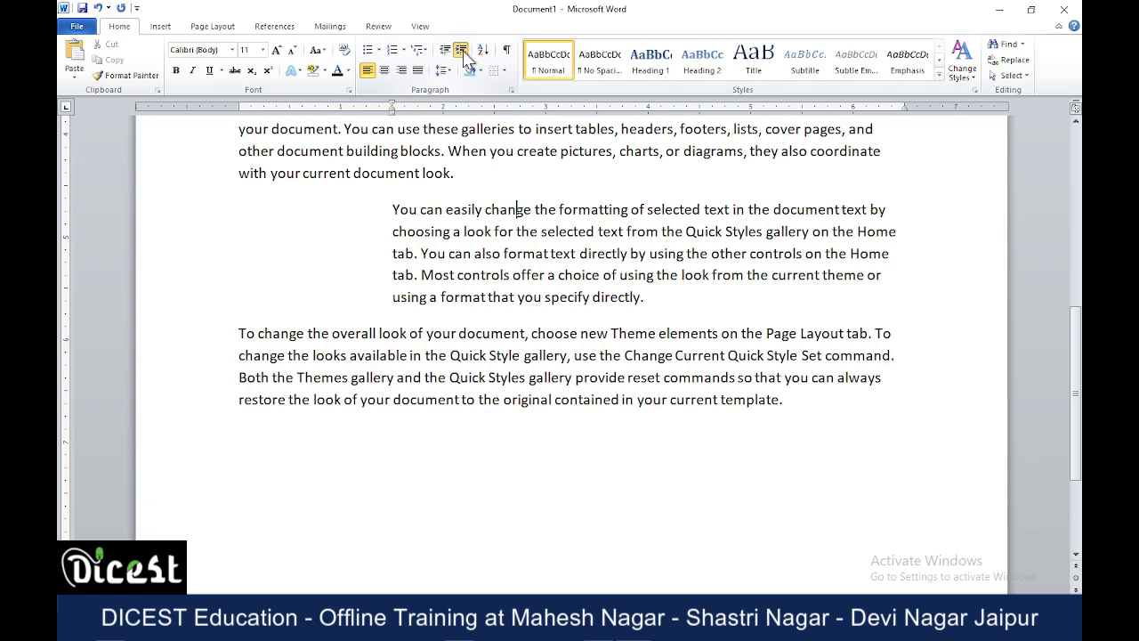
left_click(463, 52)
left_click(463, 52)
left_click(463, 51)
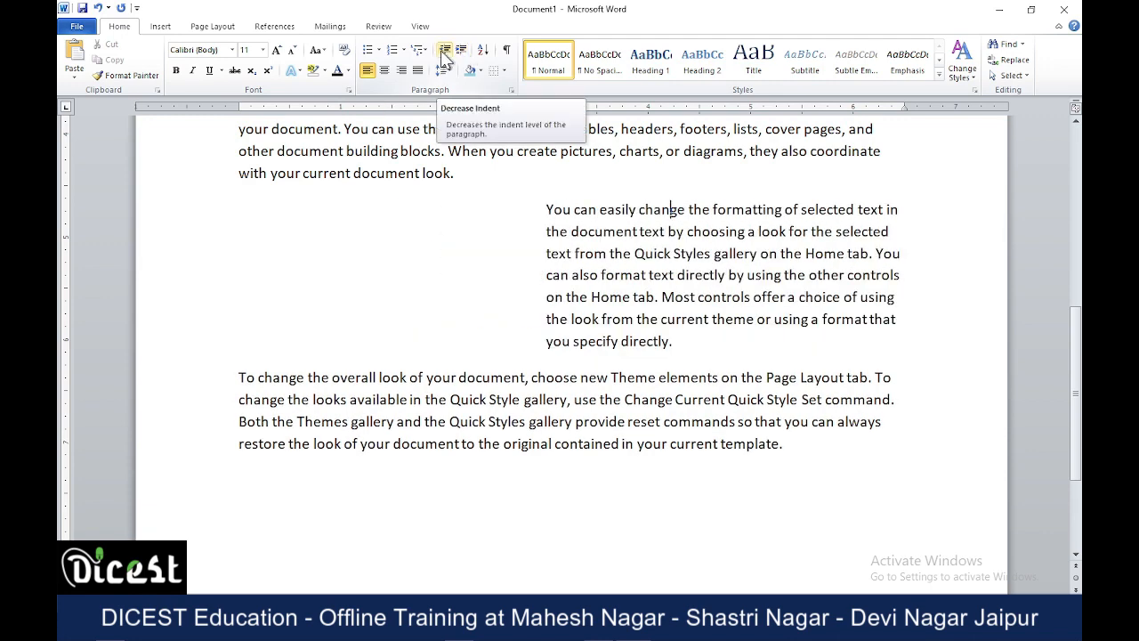
- Decrease the indent of the second-to-last paragraph by six levels, back to the left margin
left_click(443, 51)
left_click(443, 51)
left_click(443, 52)
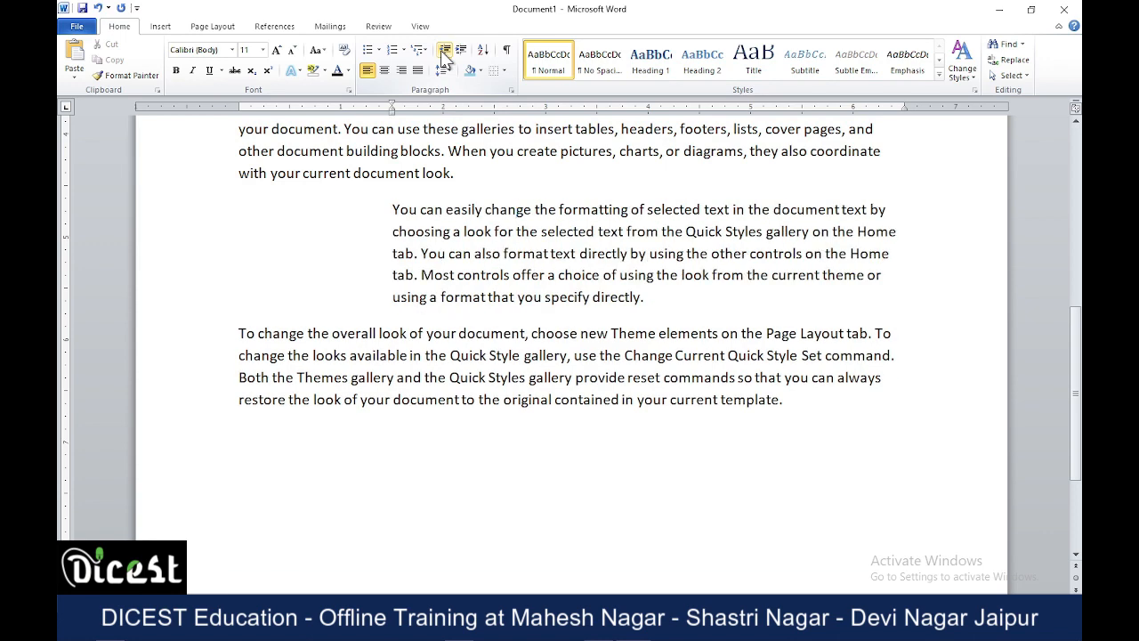
left_click(443, 51)
left_click(443, 52)
left_click(443, 51)
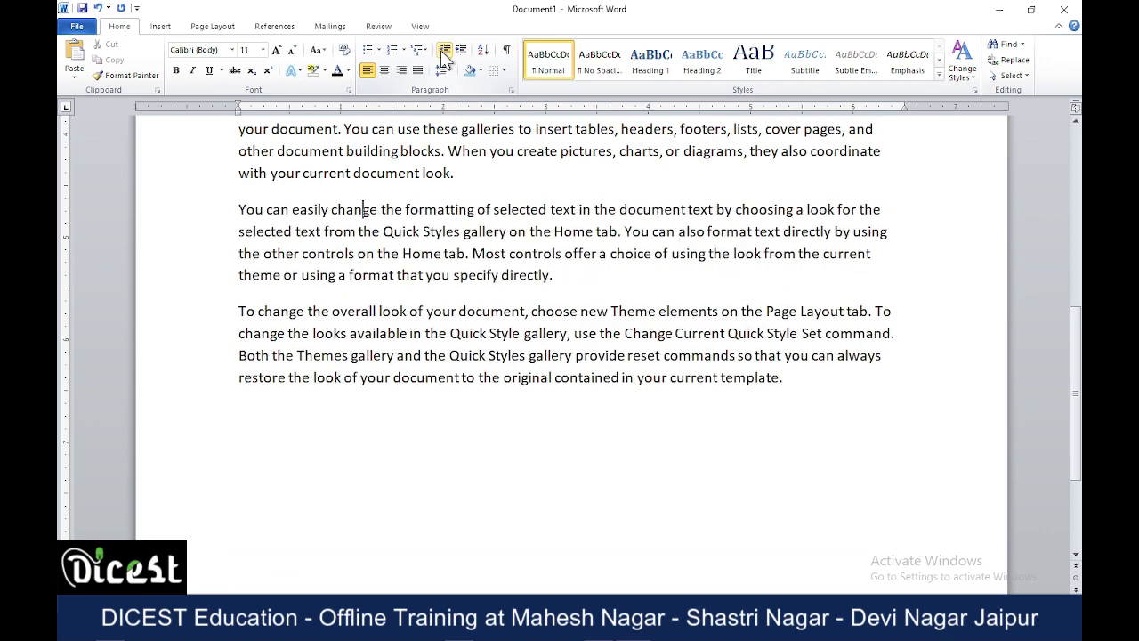
- Demonstrate increasing and decreasing the second-to-last paragraph's indent several times, ending back at the left margin
left_click(460, 52)
left_click(461, 52)
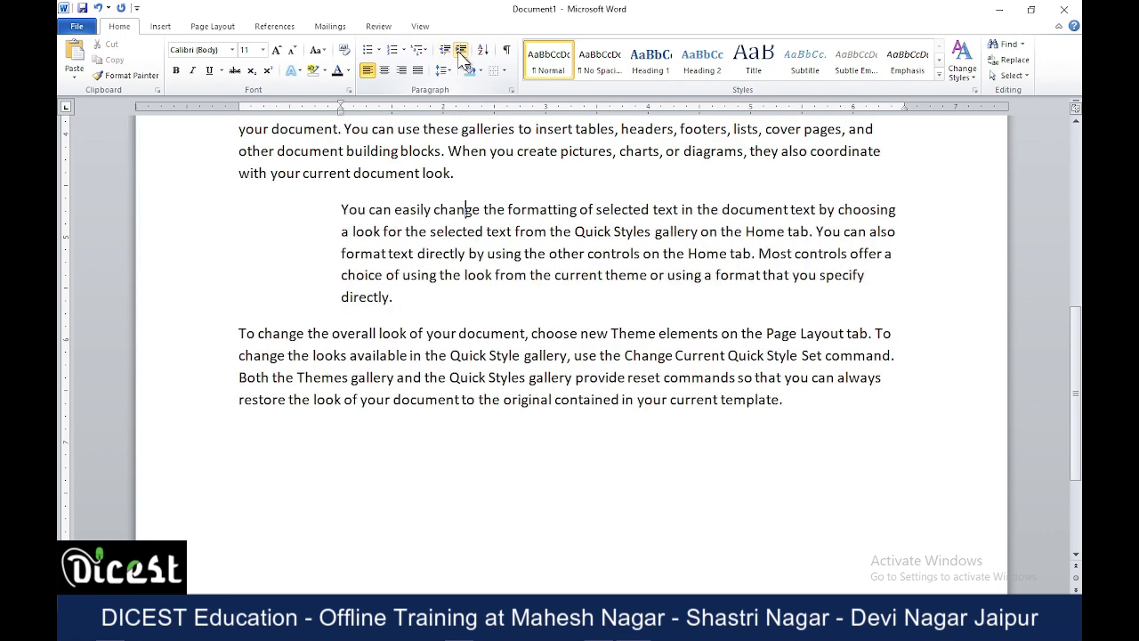
left_click(444, 52)
left_click(443, 52)
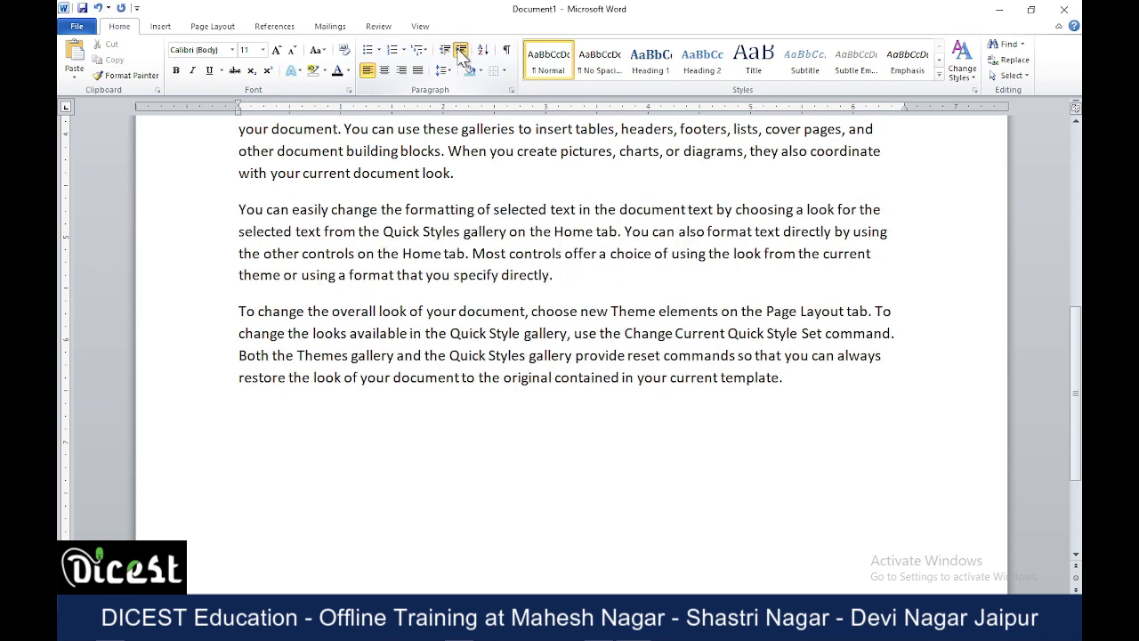
left_click(461, 52)
left_click(443, 52)
left_click(461, 51)
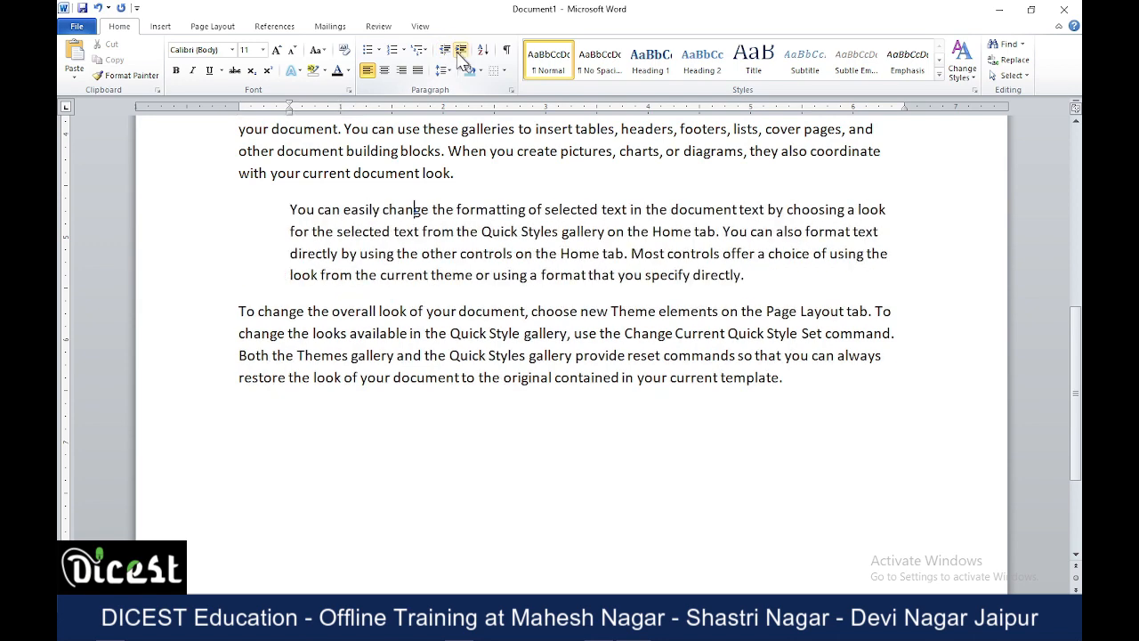
left_click(443, 51)
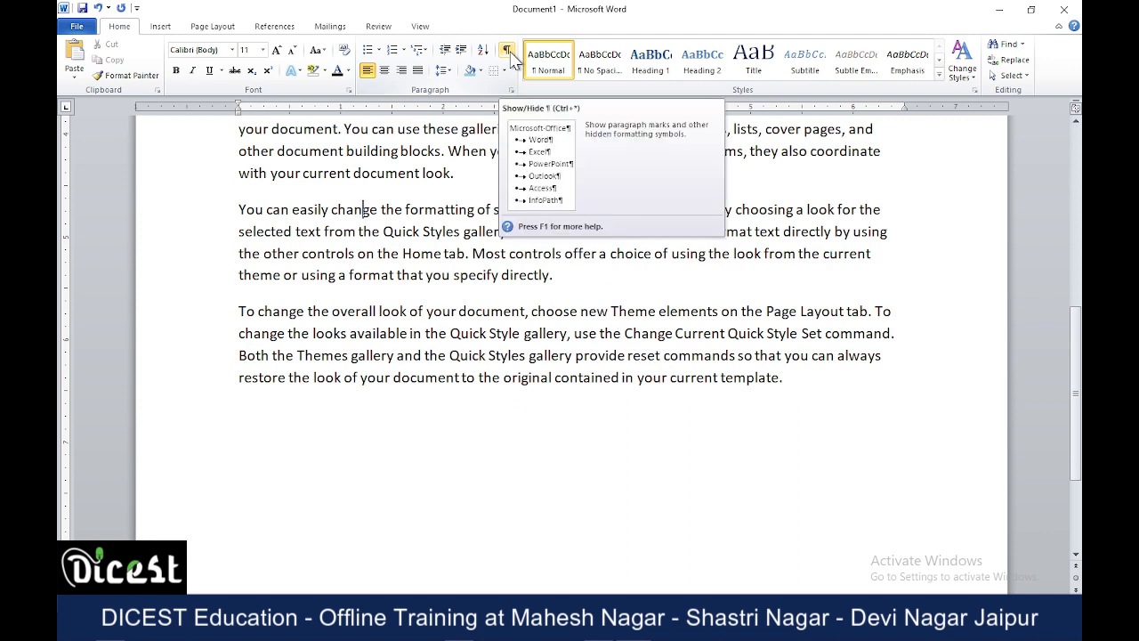
- Show the paragraph marks and hidden formatting symbols, examine them throughout the document, and hide them again
left_click(510, 55)
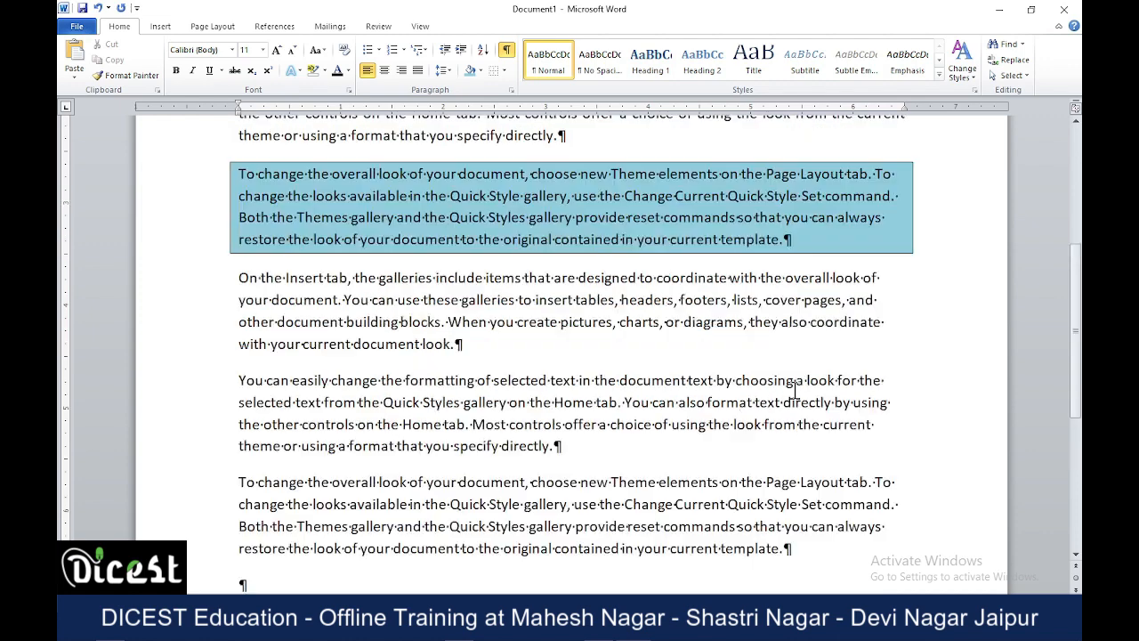
scroll(572, 294, "up", 3)
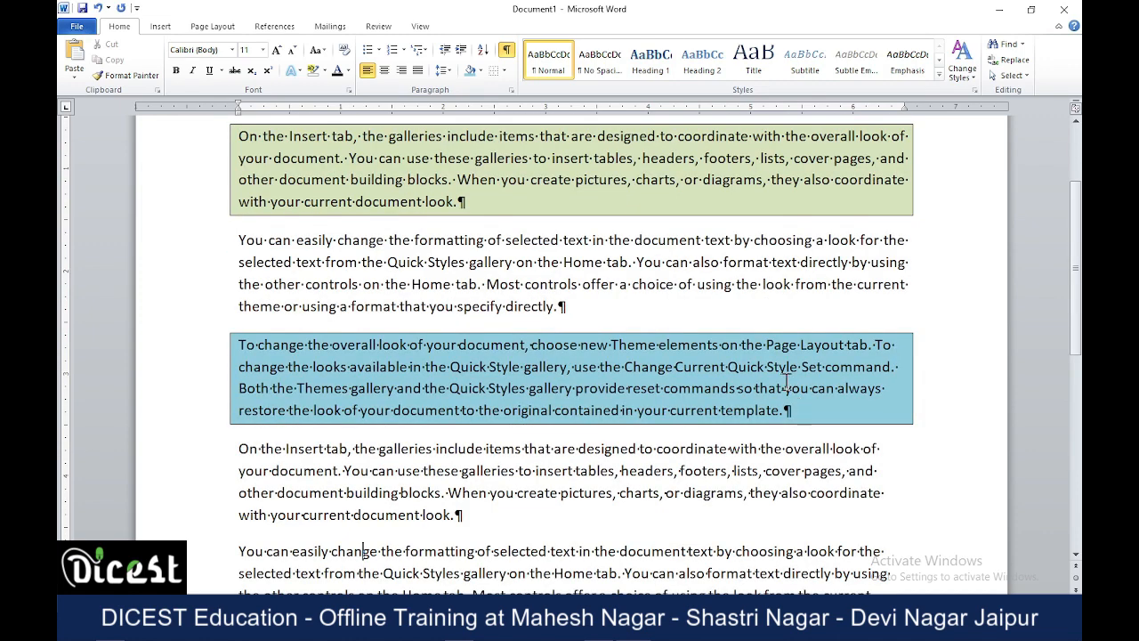
left_click_drag(574, 308, 546, 308)
key("ctrl+j")
scroll(548, 298, "up", 3)
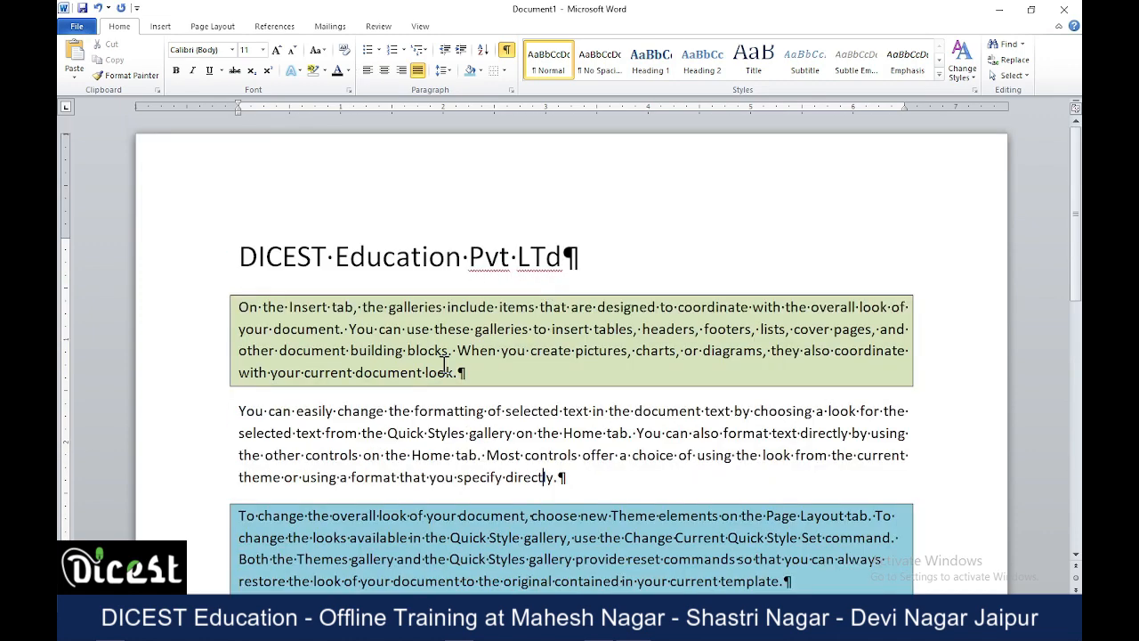
scroll(570, 266, "down", 3)
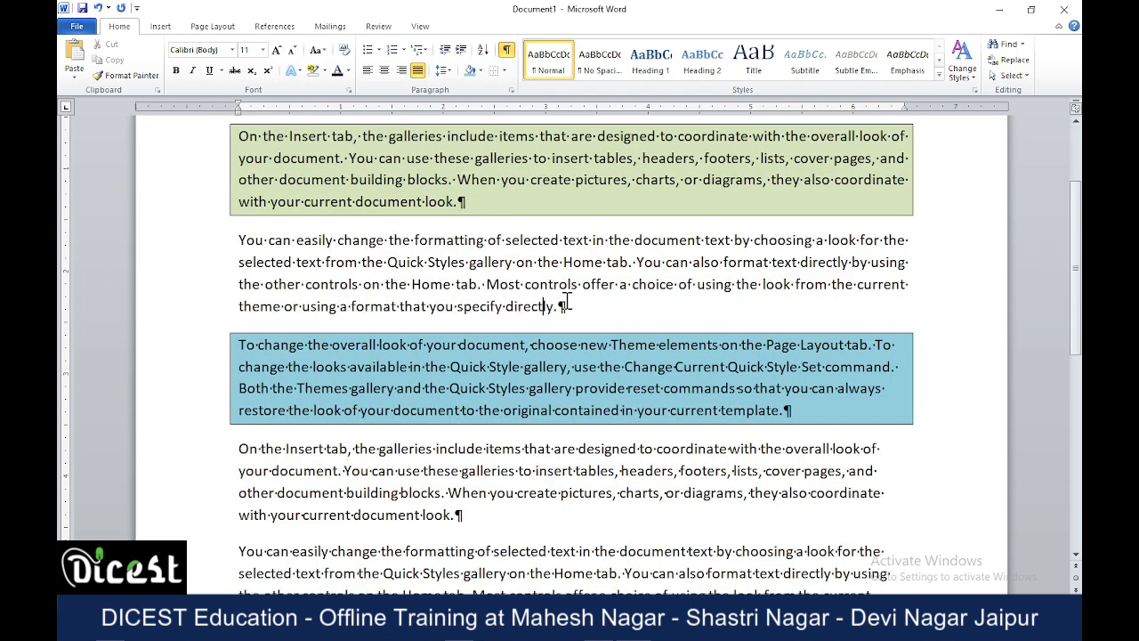
scroll(566, 302, "down", 3)
scroll(567, 301, "down", 3)
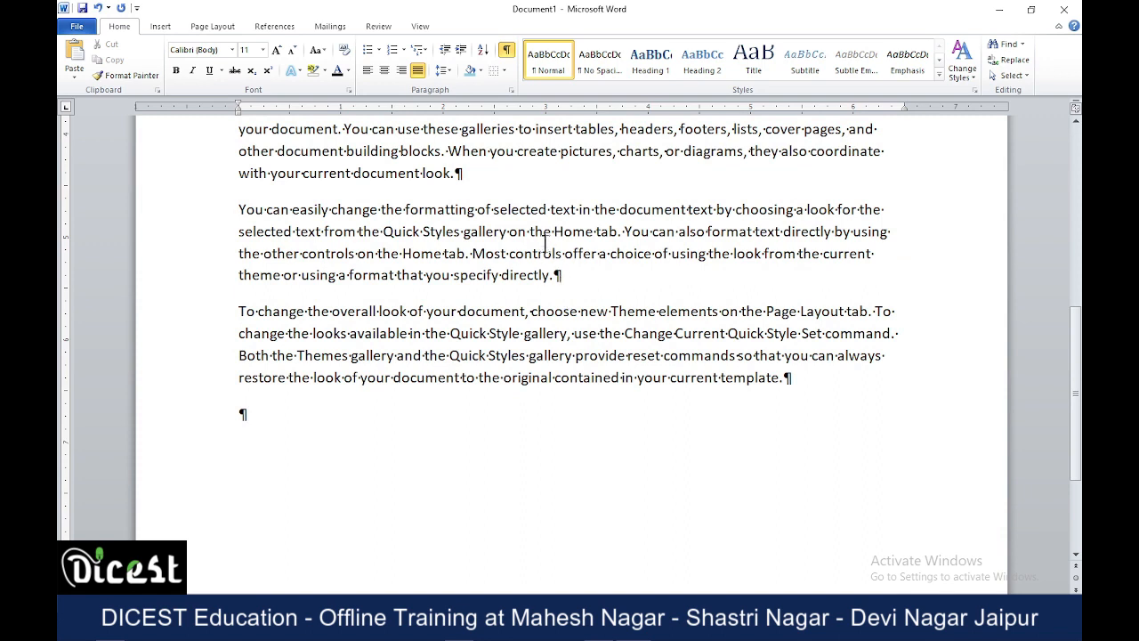
left_click(506, 50)
- Add a left-aligned line reading "DICEST Course" below the last paragraph
scroll(511, 363, "down", 3)
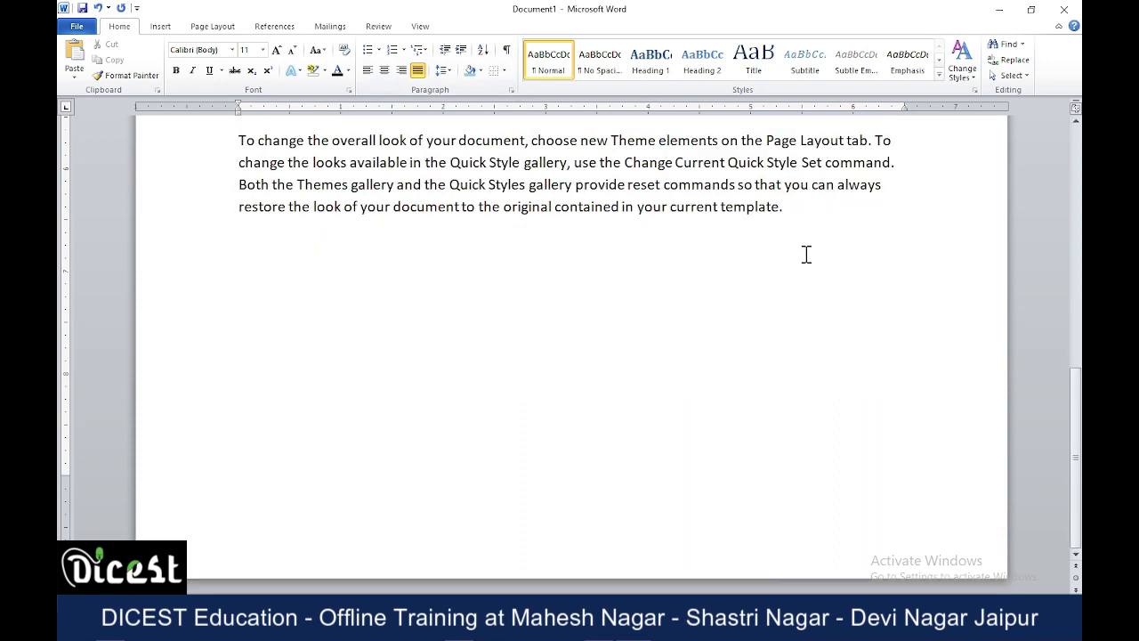
key("ctrl+l")
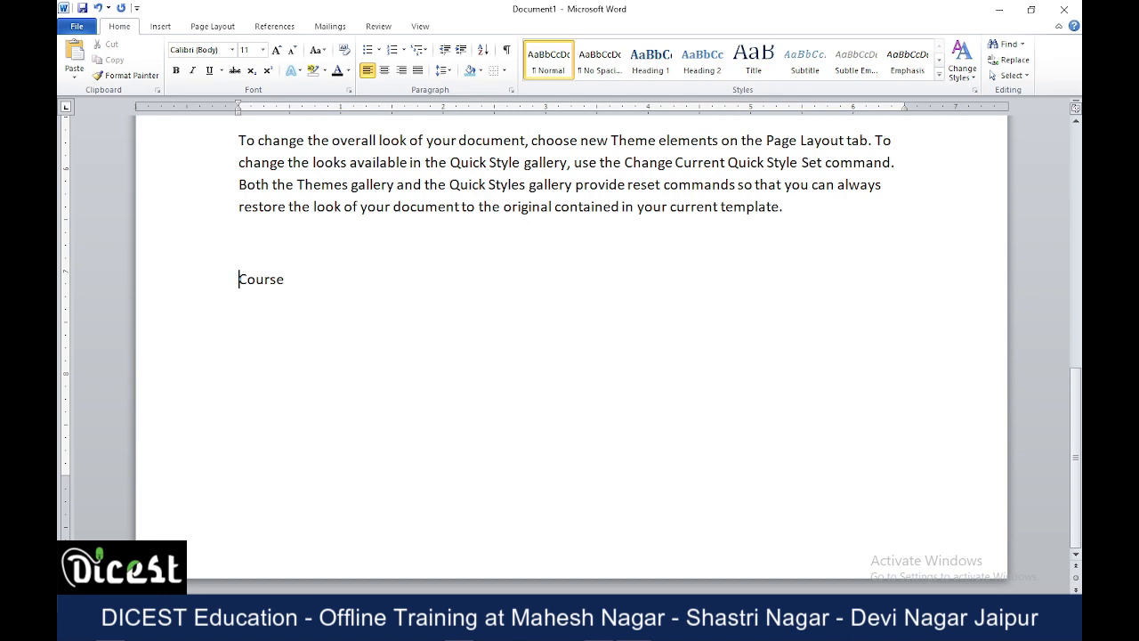
type("DICEST")
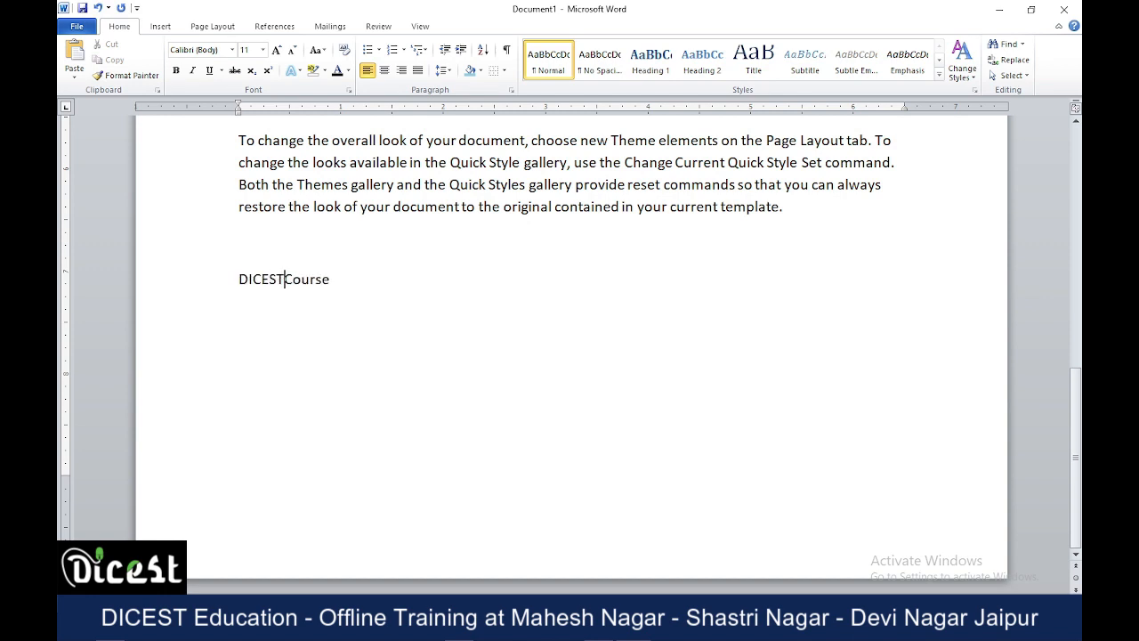
left_click(332, 279)
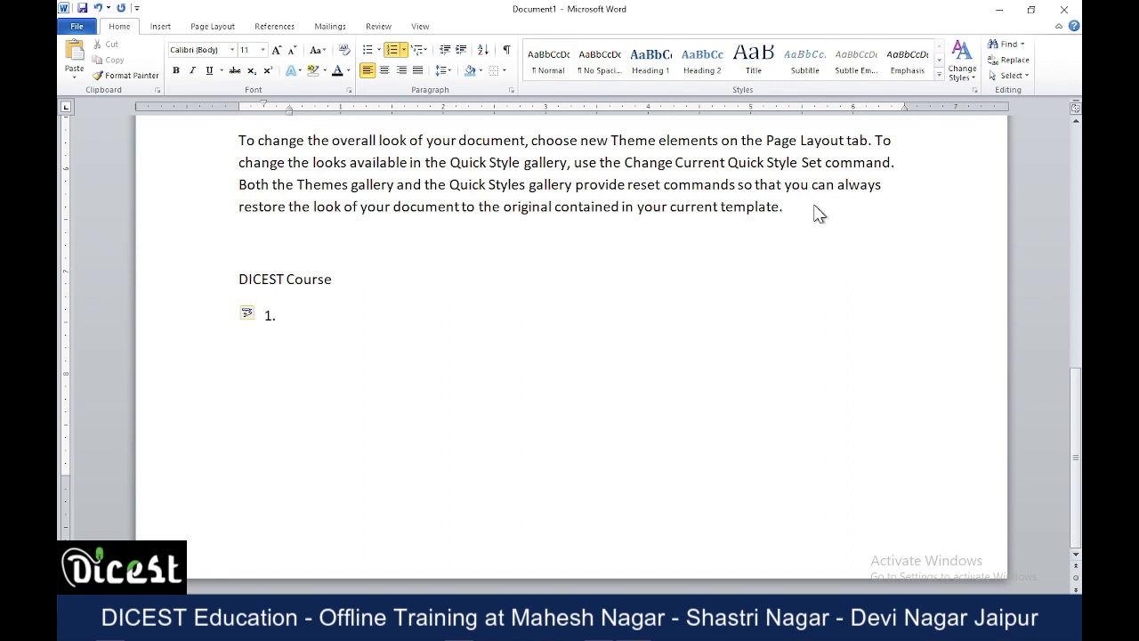
- Enter a numbered list under "DICEST Course": RS-CIT Course, Advance Basic Course, Website Design Course and Digital Marketing Course
type("RS-CIT Course")
key("Return")
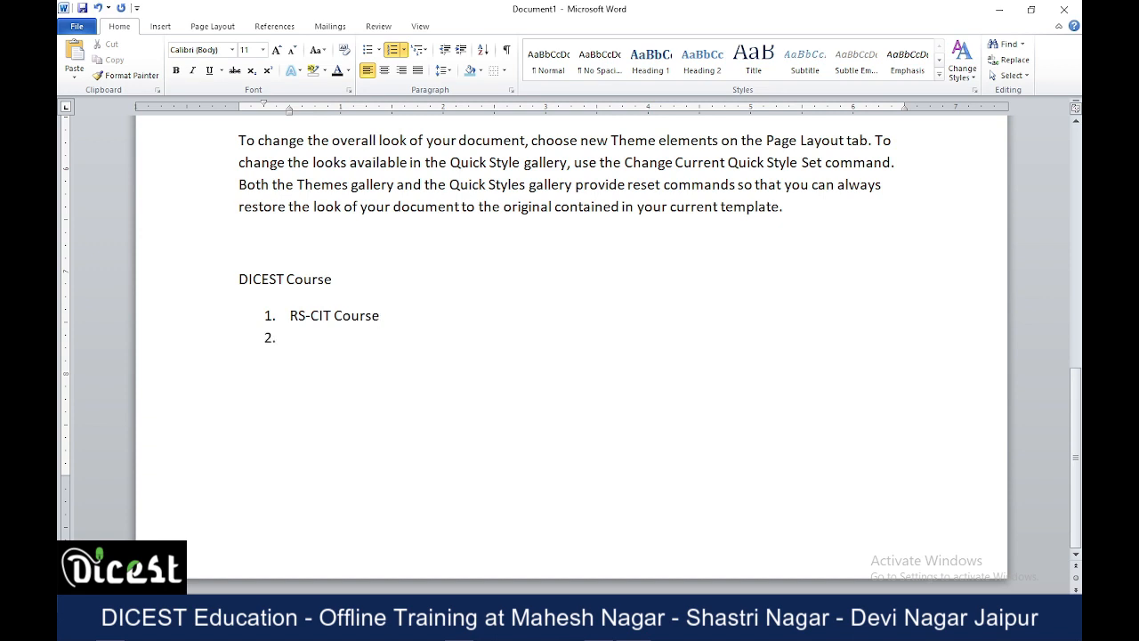
type("Advance Basic Cou")
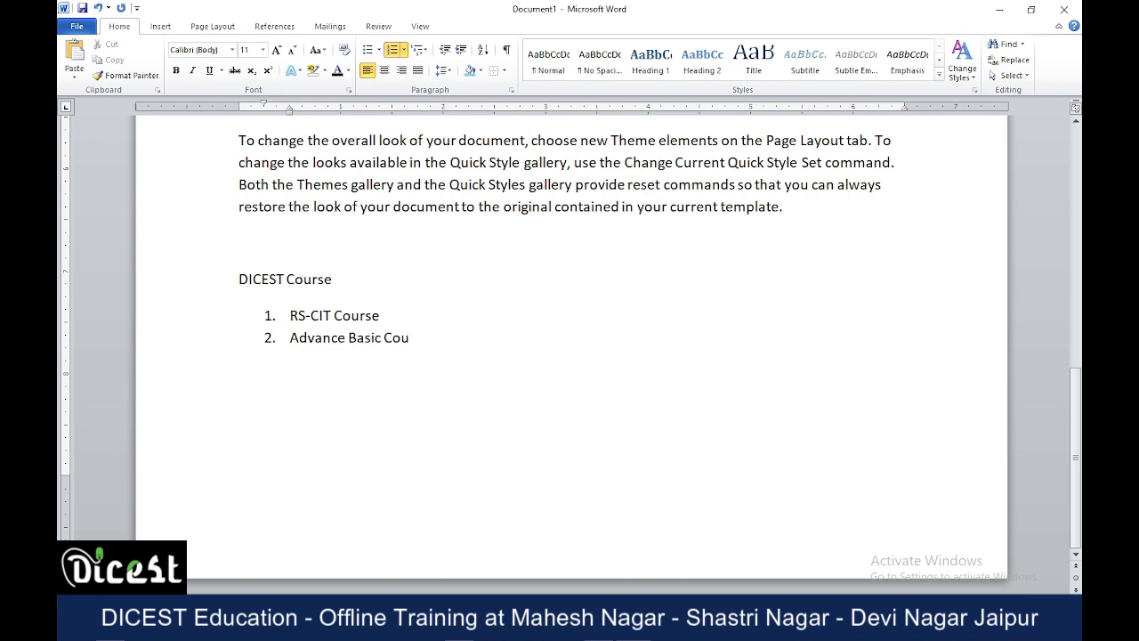
type("rse")
key("Return")
type("Website Design")
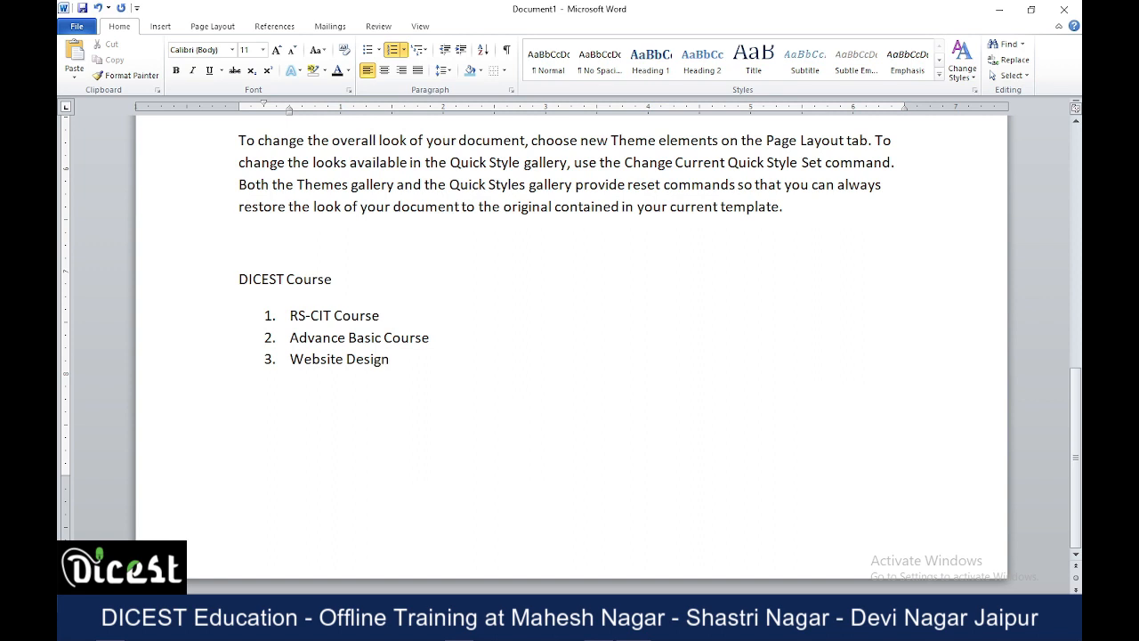
type(" Course")
key("Return")
type("Digital")
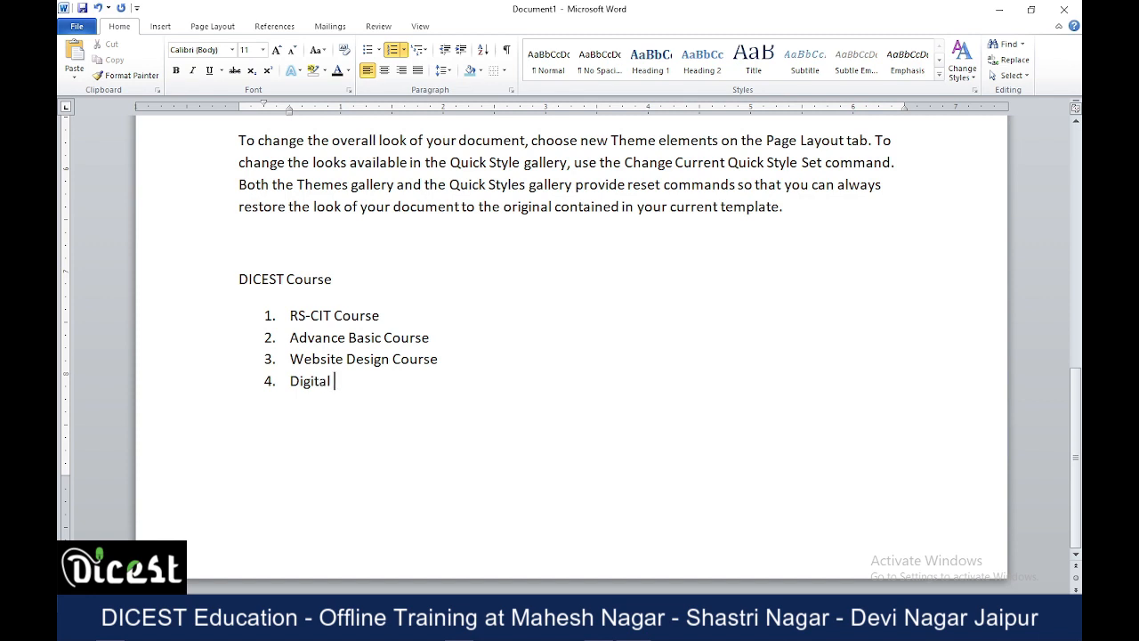
type(" Marketing Course")
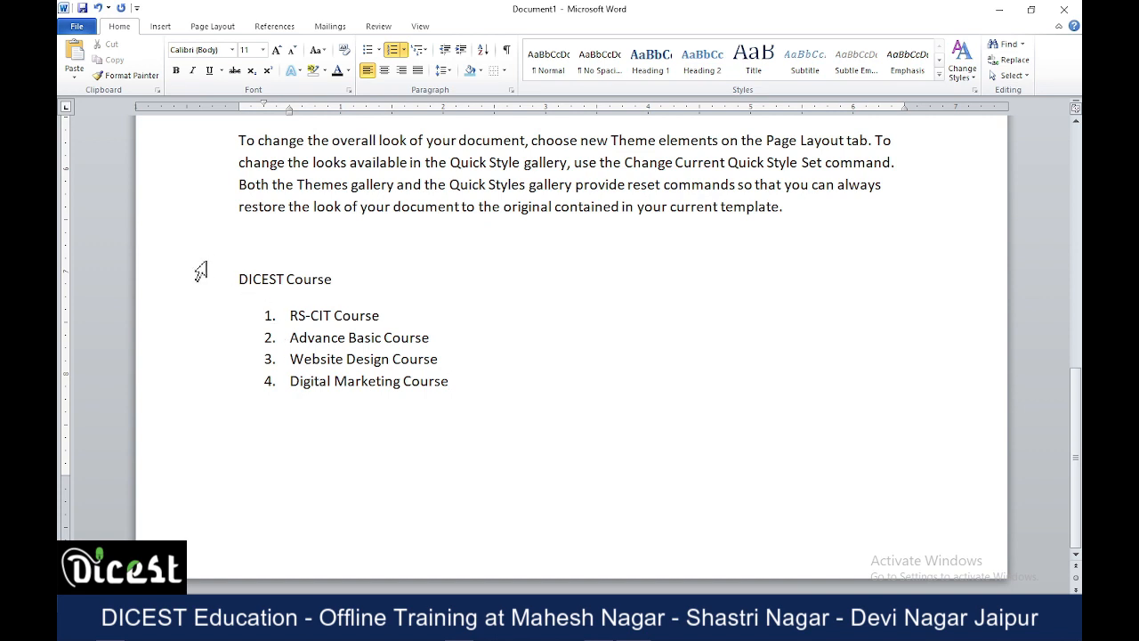
- Enlarge the "DICEST Course" line and its four numbered items to font size 18
left_click_drag(242, 279, 473, 379)
left_click(277, 51)
left_click(277, 51)
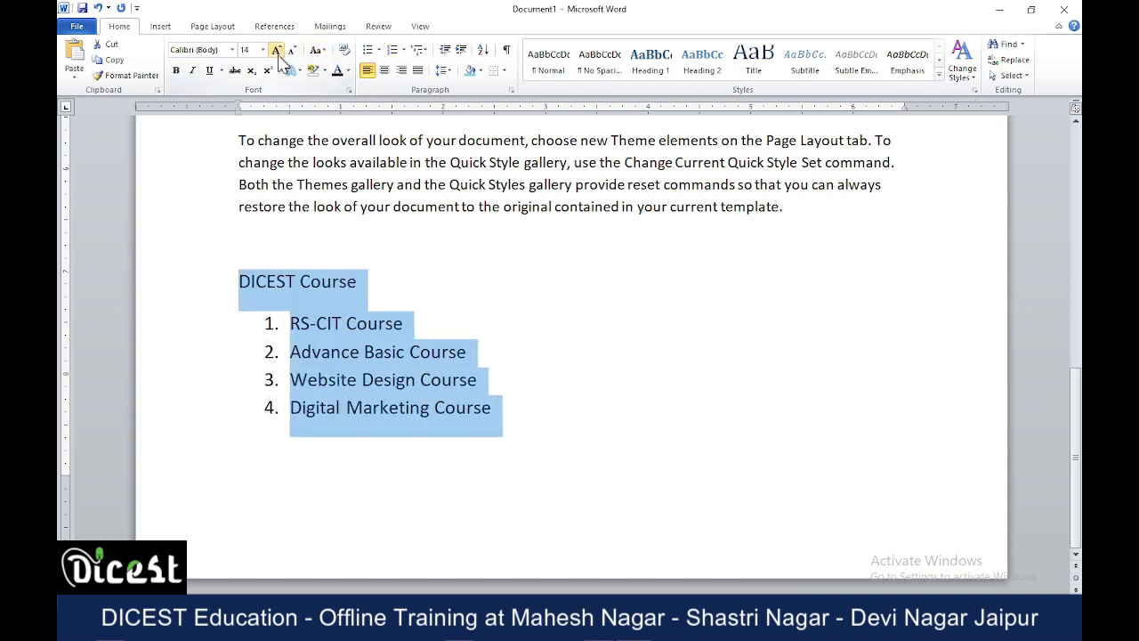
left_click(277, 51)
left_click(277, 51)
- Insert blank lines above "DICEST Course" until the line and its list start on a new page
left_click(368, 262)
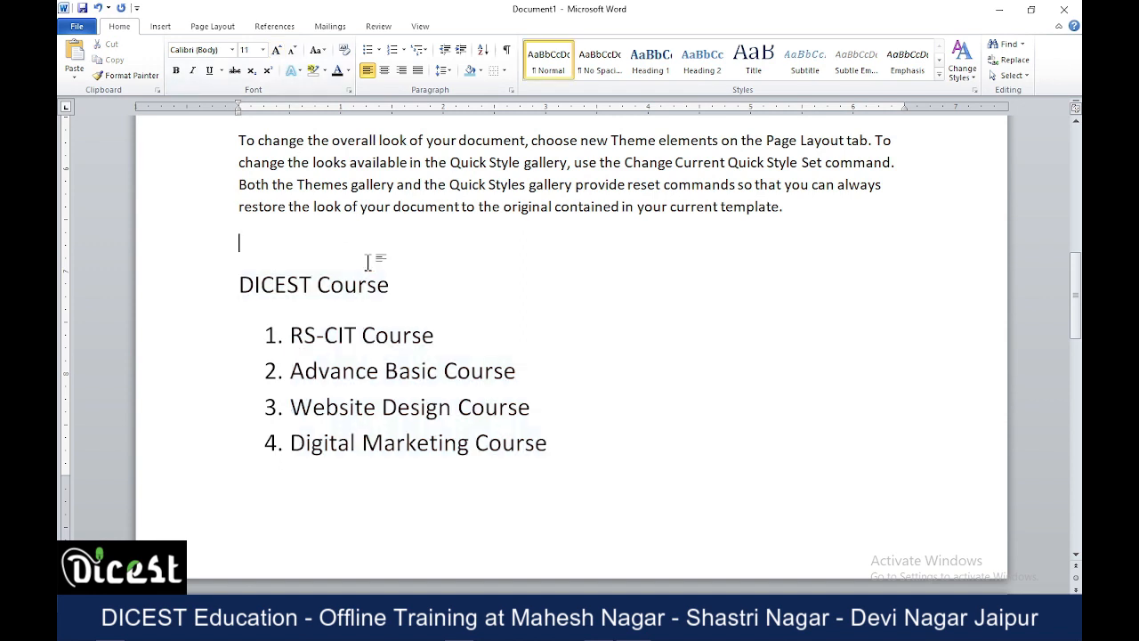
key("Return")
key("Return")
key("Return")
key("Return")
key("Return")
scroll(389, 272, "down", 4)
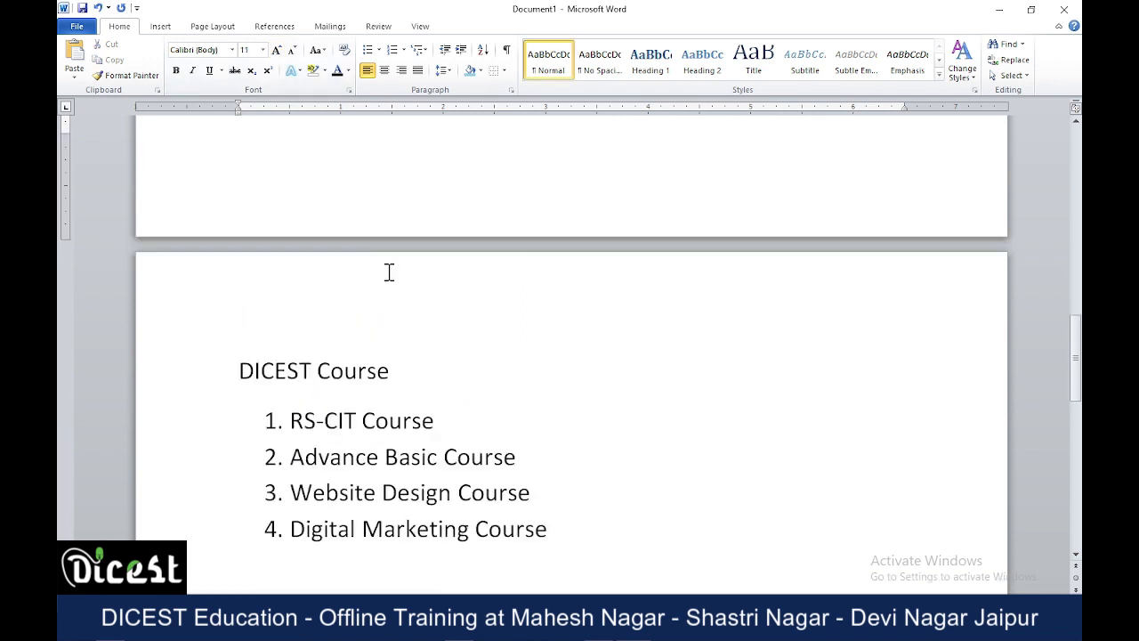
scroll(395, 272, "down", 6)
scroll(402, 272, "up", 3)
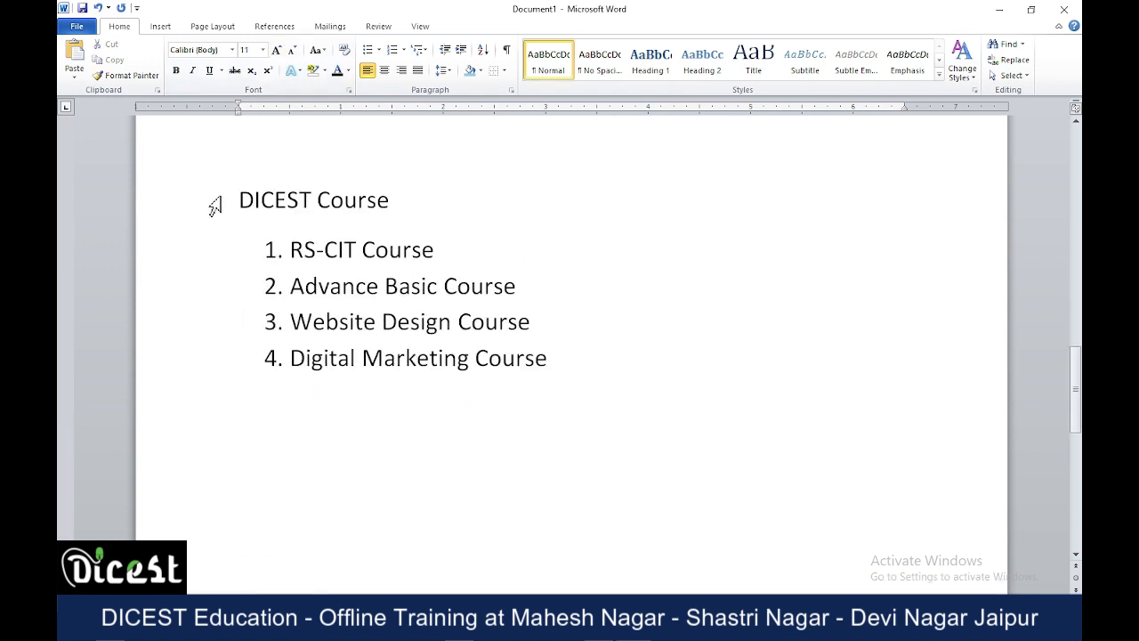
- Enlarge the "DICEST Course" line and its numbered list to font size 24
left_click_drag(236, 200, 533, 363)
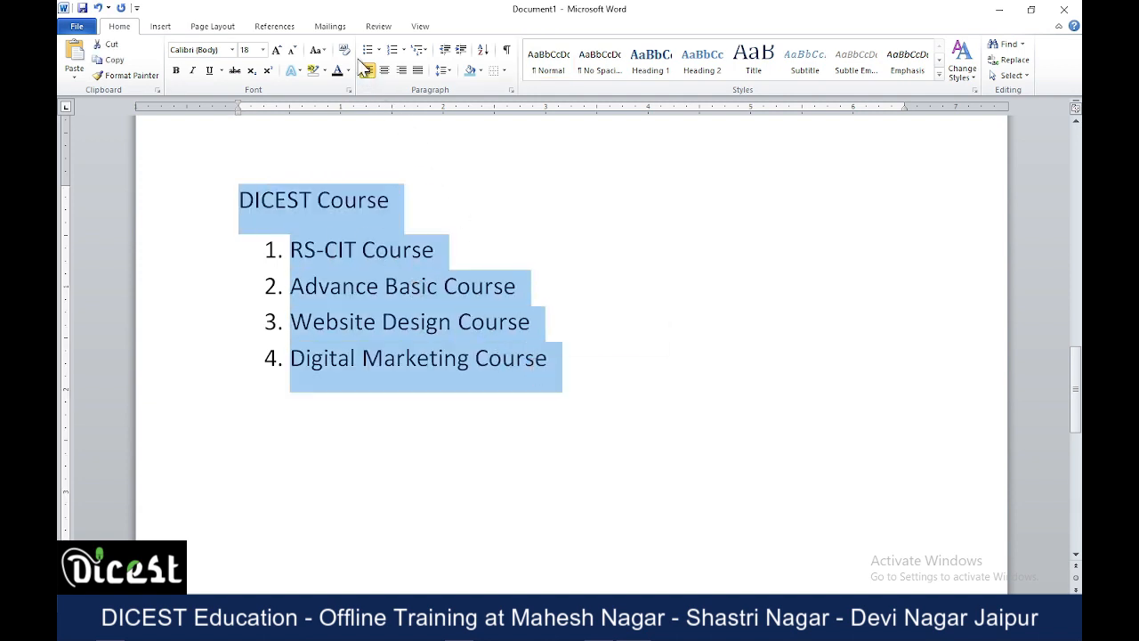
left_click(277, 51)
left_click(277, 51)
left_click(277, 51)
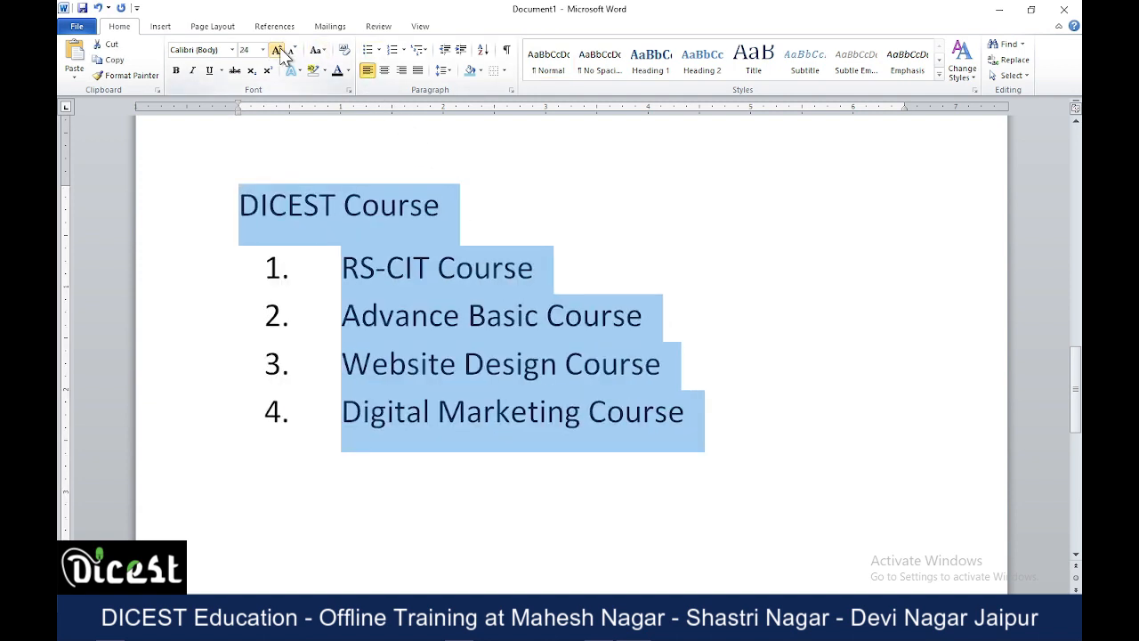
- Examine the available bullet styles and numbering formats for the course list without applying any
left_click(526, 366)
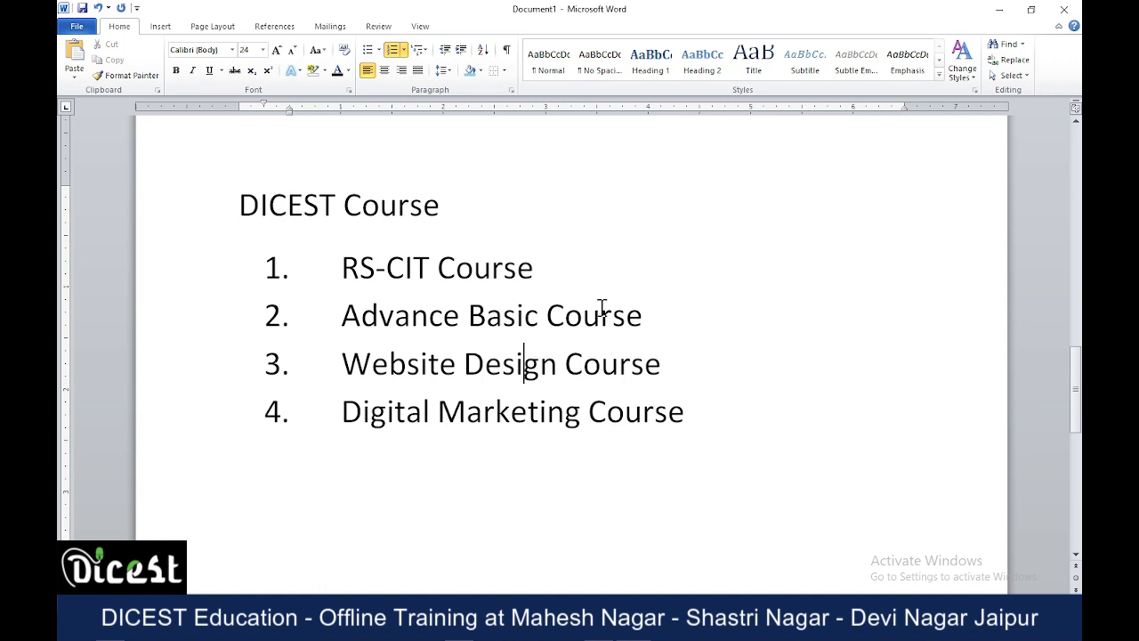
left_click(379, 50)
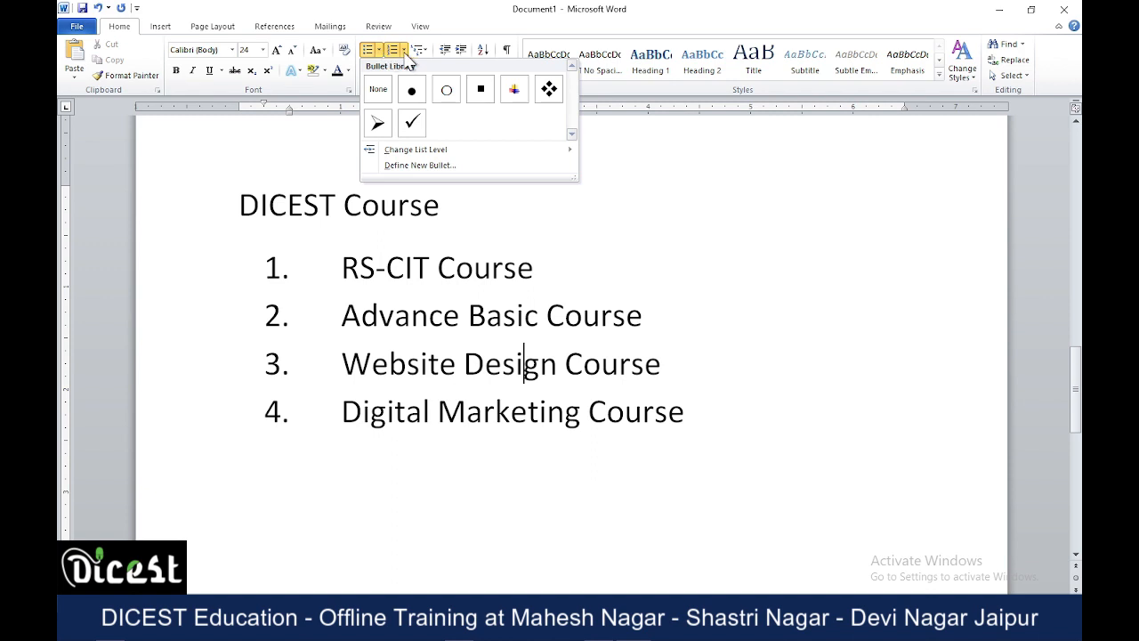
left_click(405, 52)
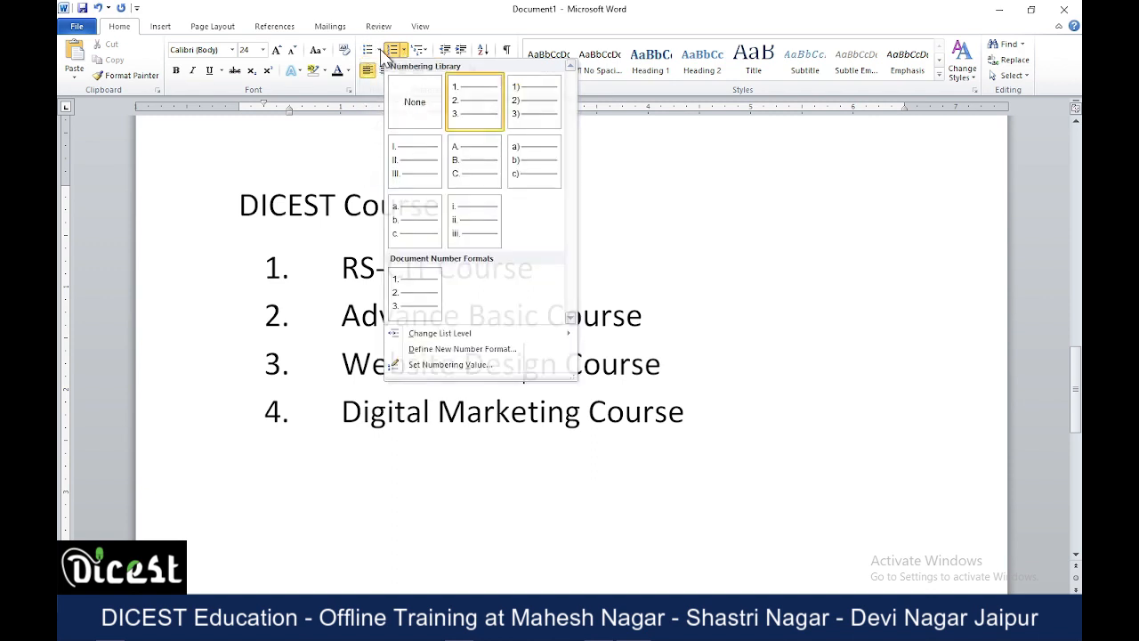
left_click(379, 51)
left_click(405, 51)
left_click(349, 299)
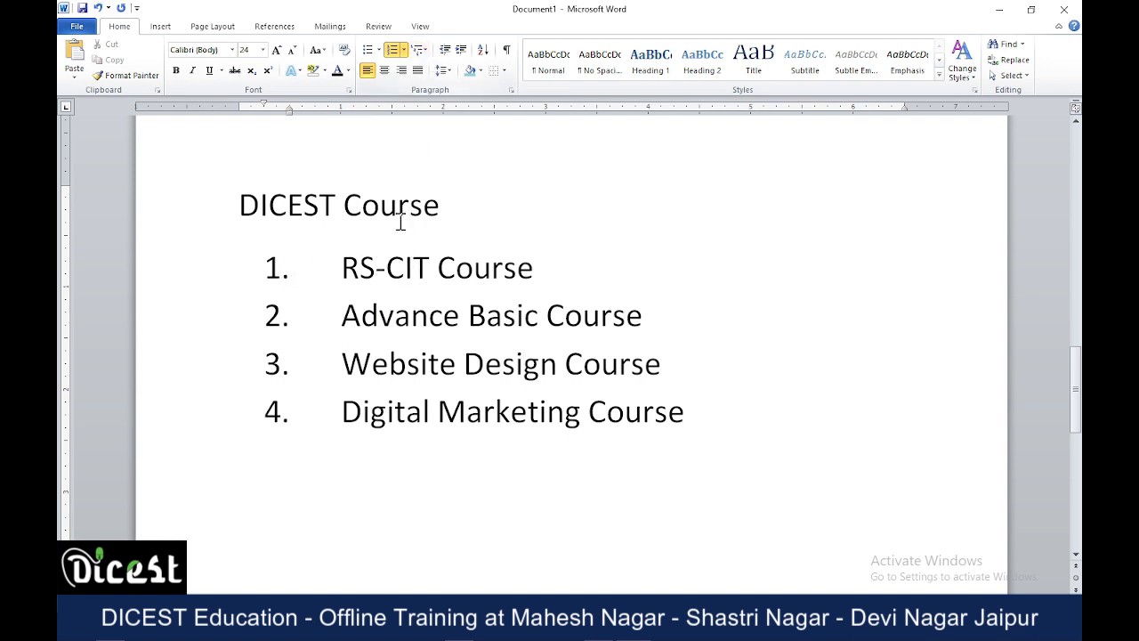
- Select the four numbered course items and open the library of numbering formats
left_click_drag(346, 258, 733, 402)
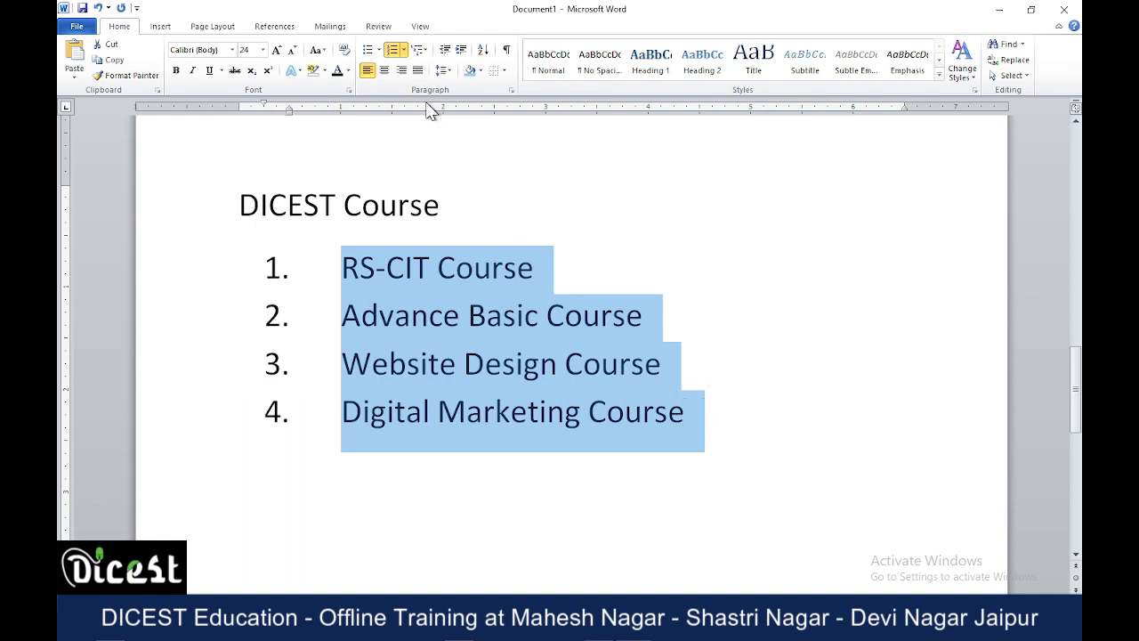
left_click(403, 51)
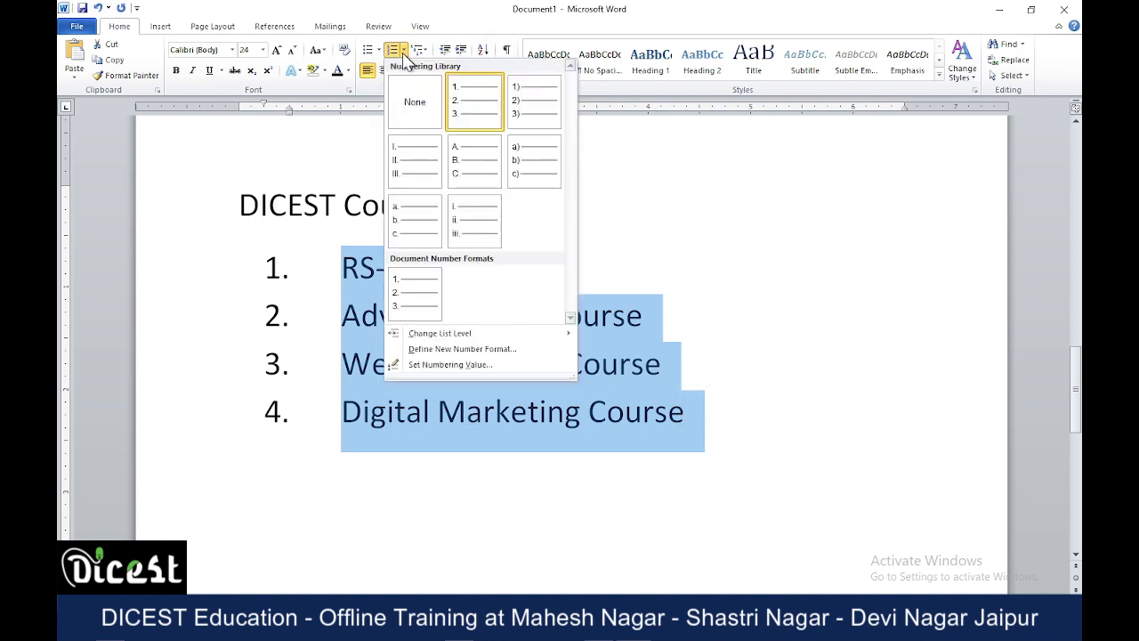